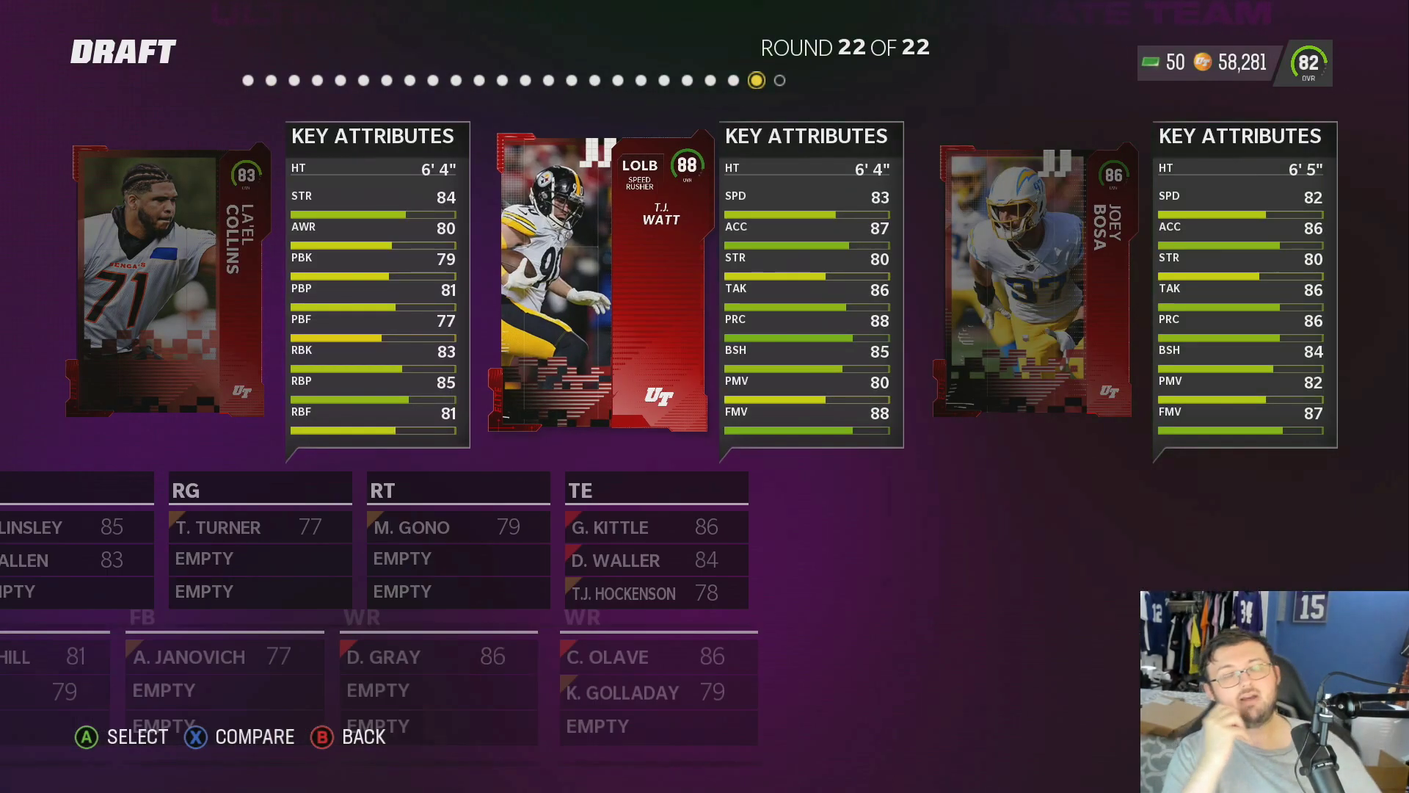
# Compare the Round 22 cards of La'el Collins, T.J. Watt and Joey Bosa against the depth chart
pyautogui.press('Right')
pyautogui.press('Left')
pyautogui.press('Left')
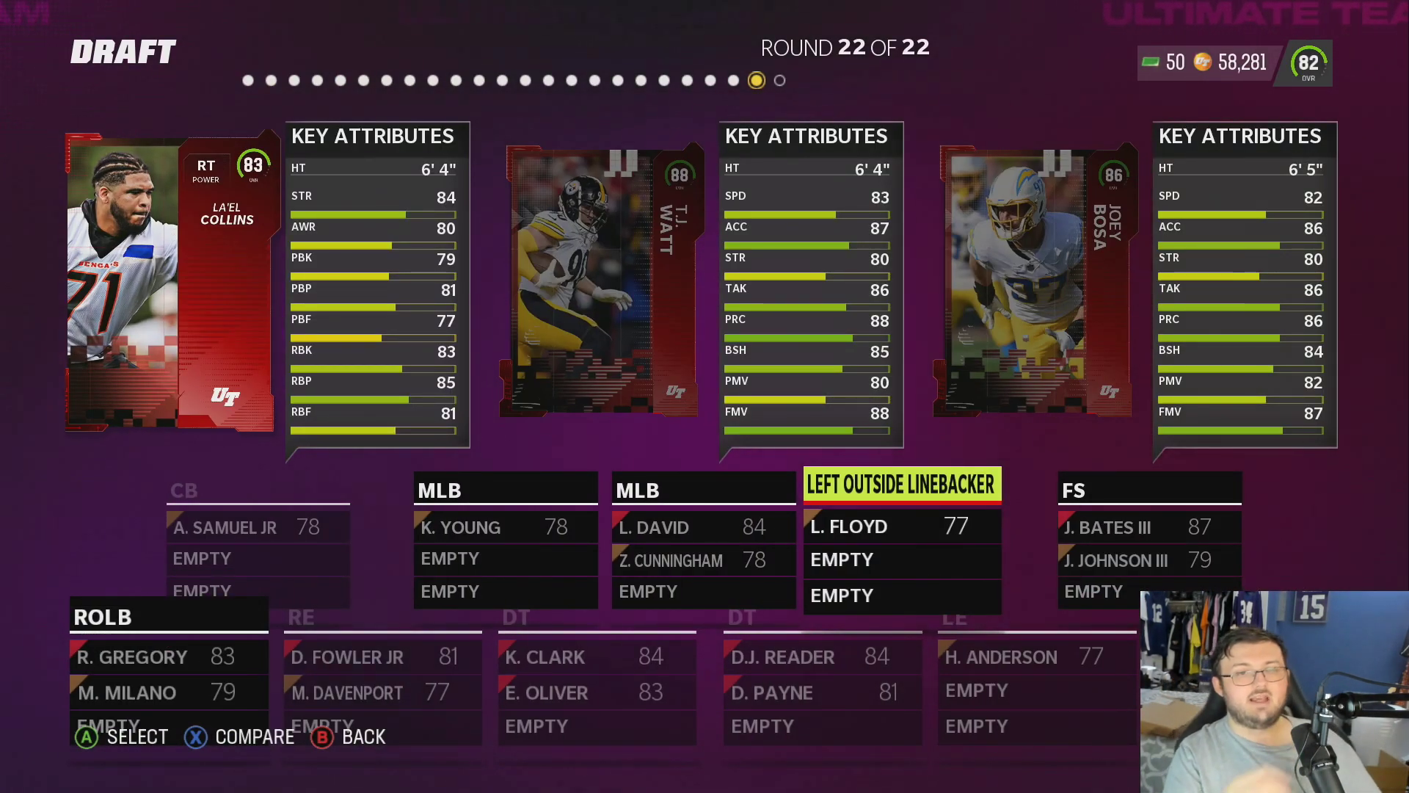
pyautogui.press('Right')
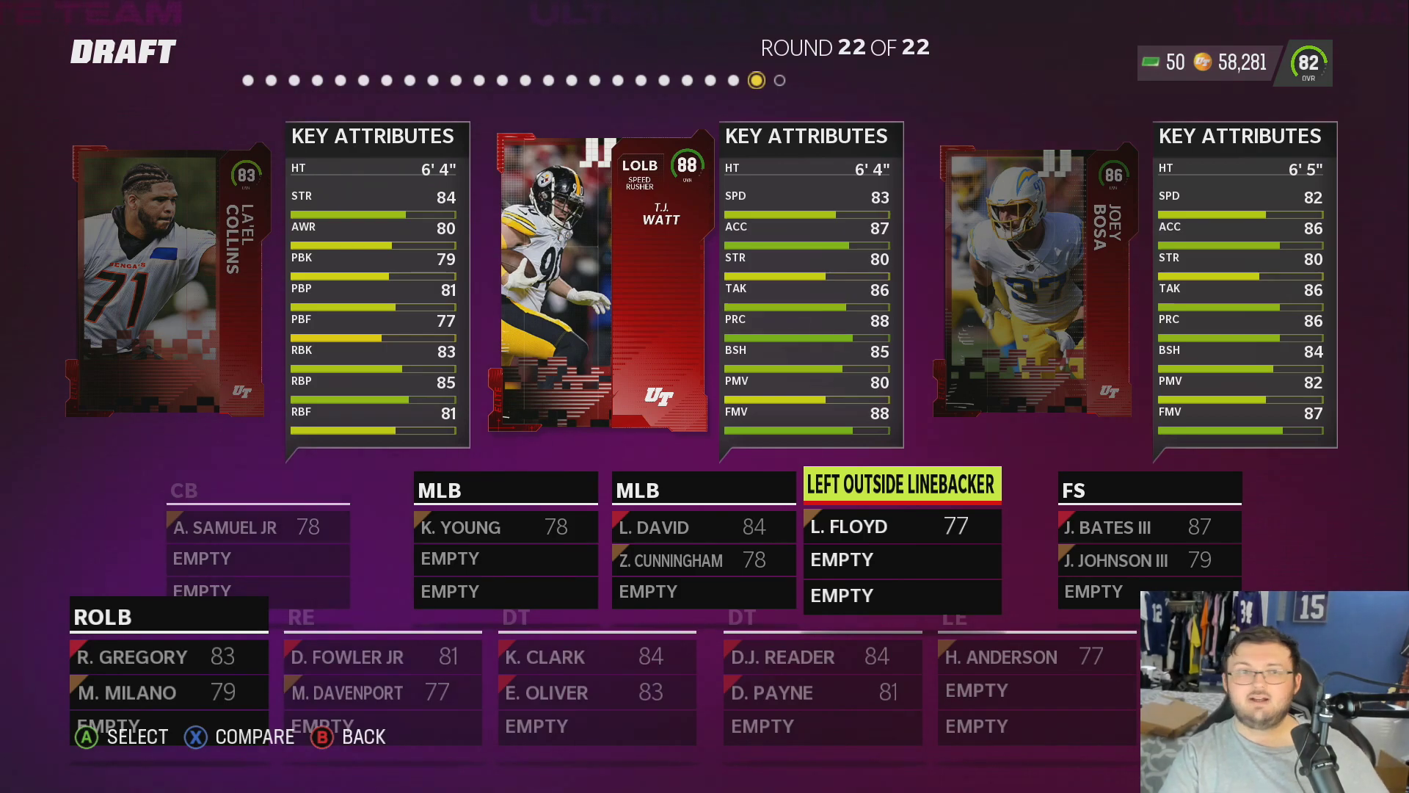
pyautogui.press('Left')
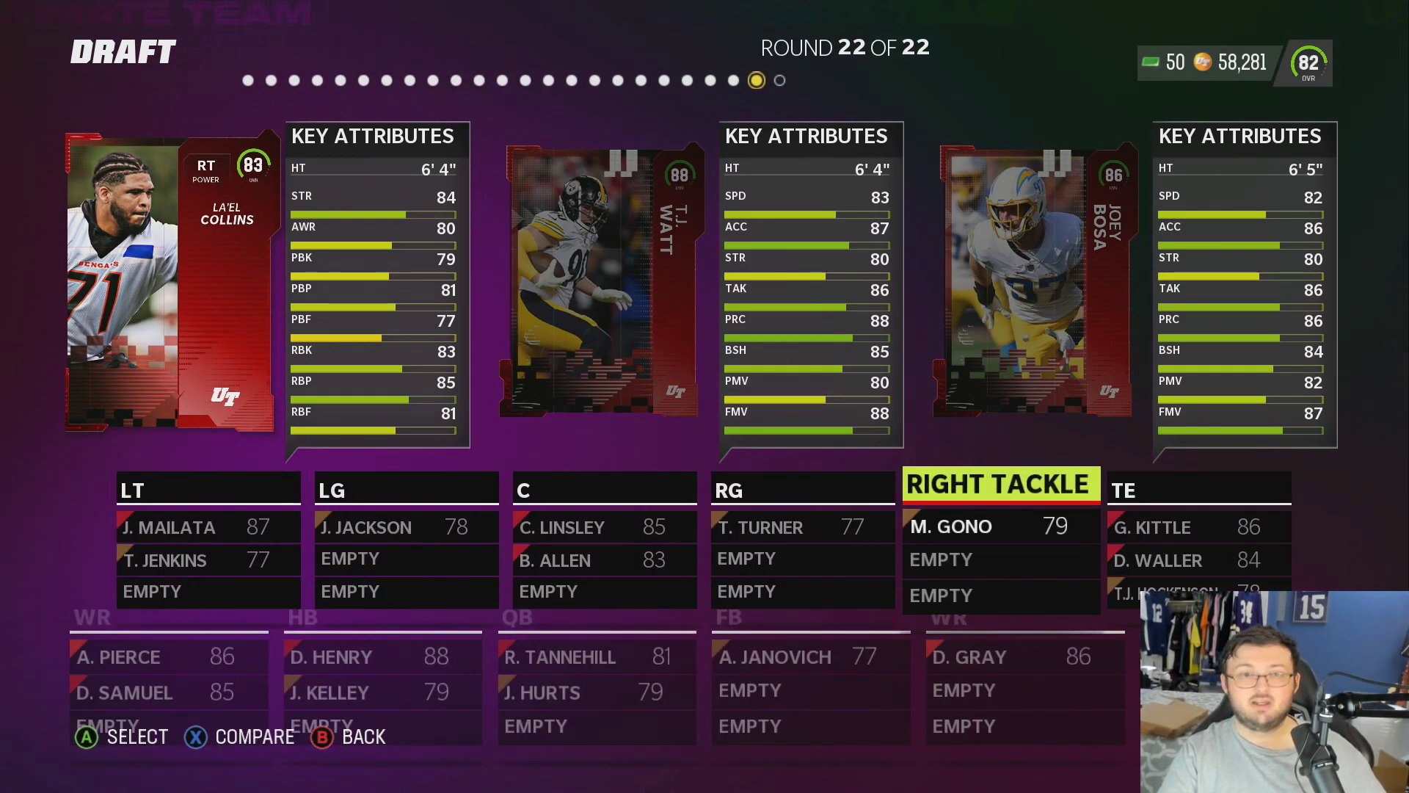
pyautogui.press('Right')
pyautogui.press('Right')
pyautogui.press('Left')
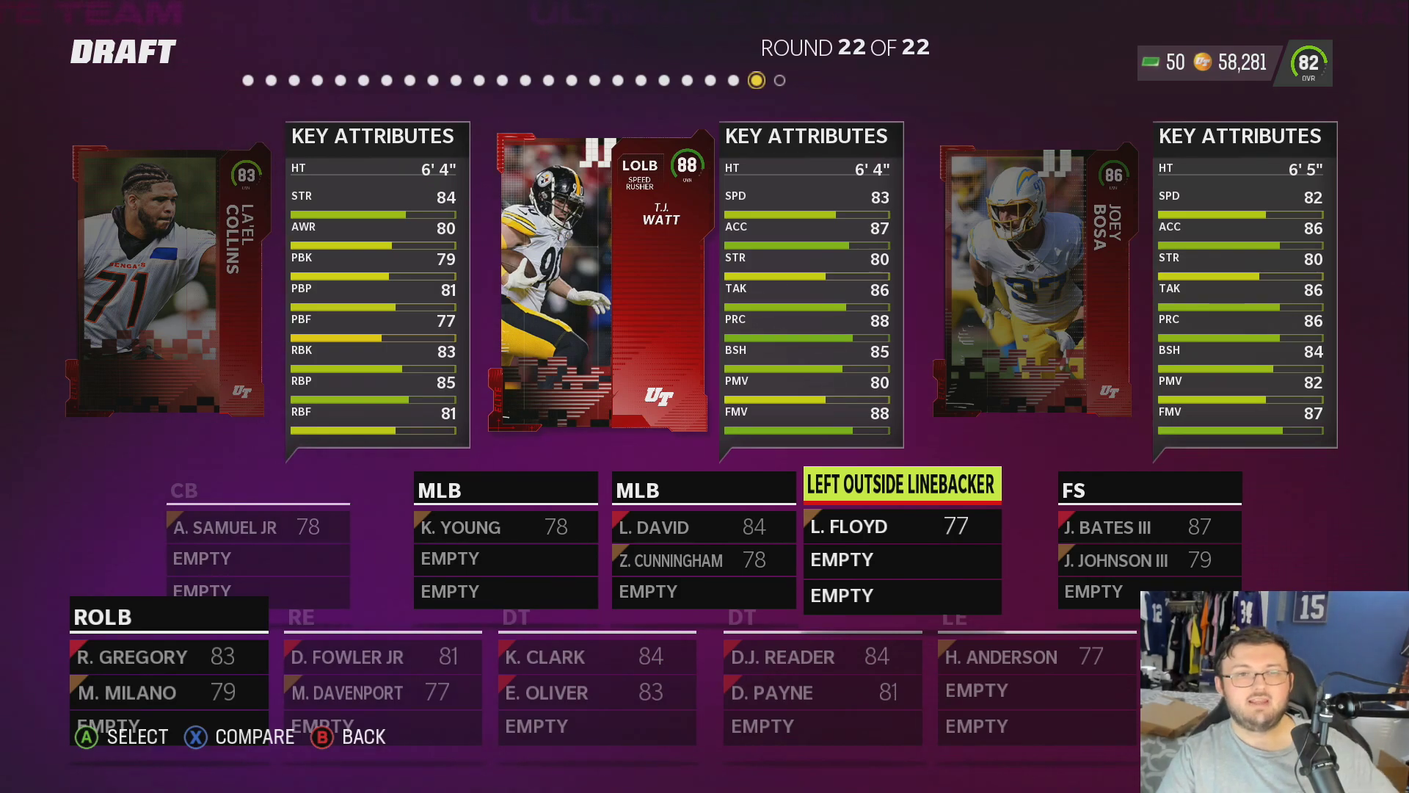
pyautogui.press('Left')
pyautogui.press('Right')
pyautogui.press('Right')
pyautogui.press('Left')
pyautogui.press('Right')
pyautogui.press('Left')
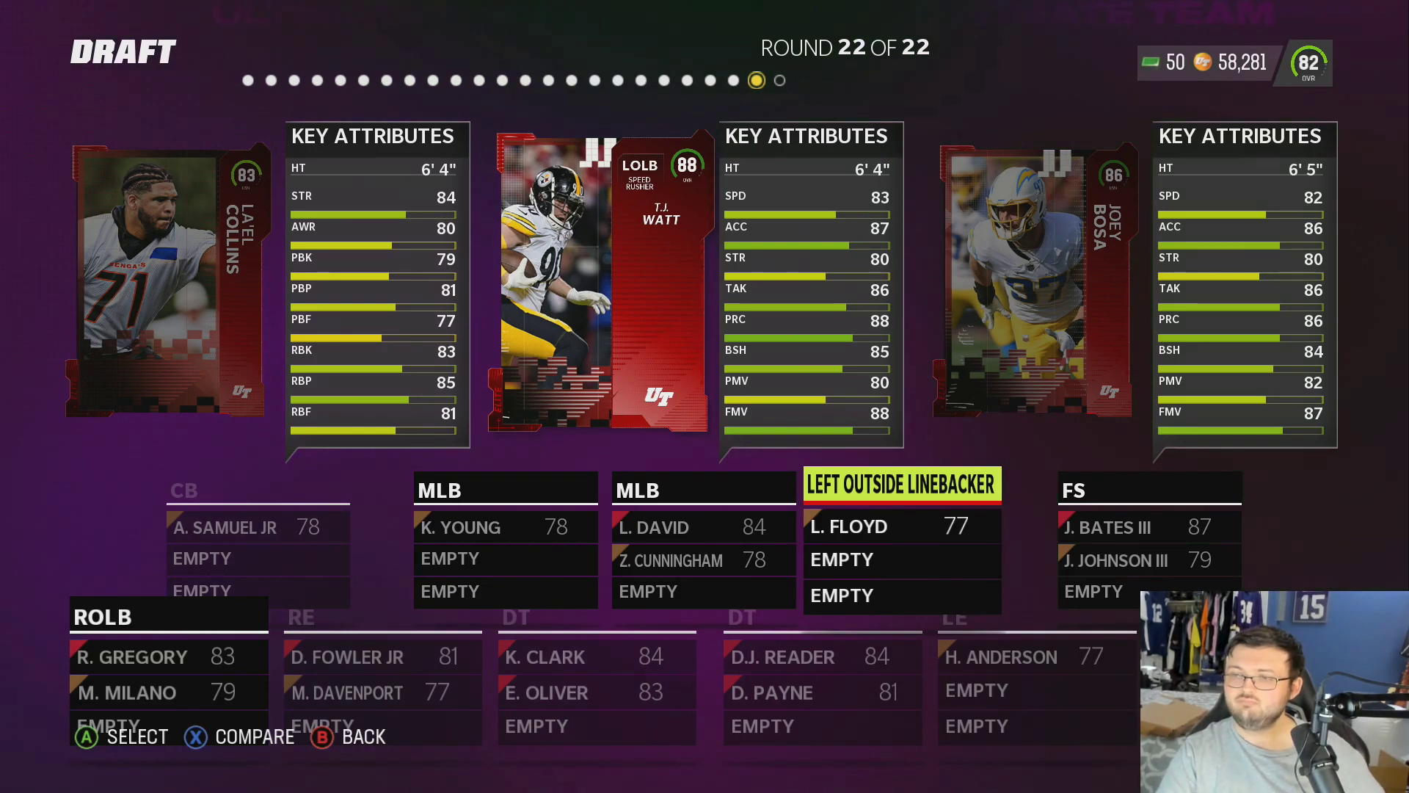
pyautogui.press('Right')
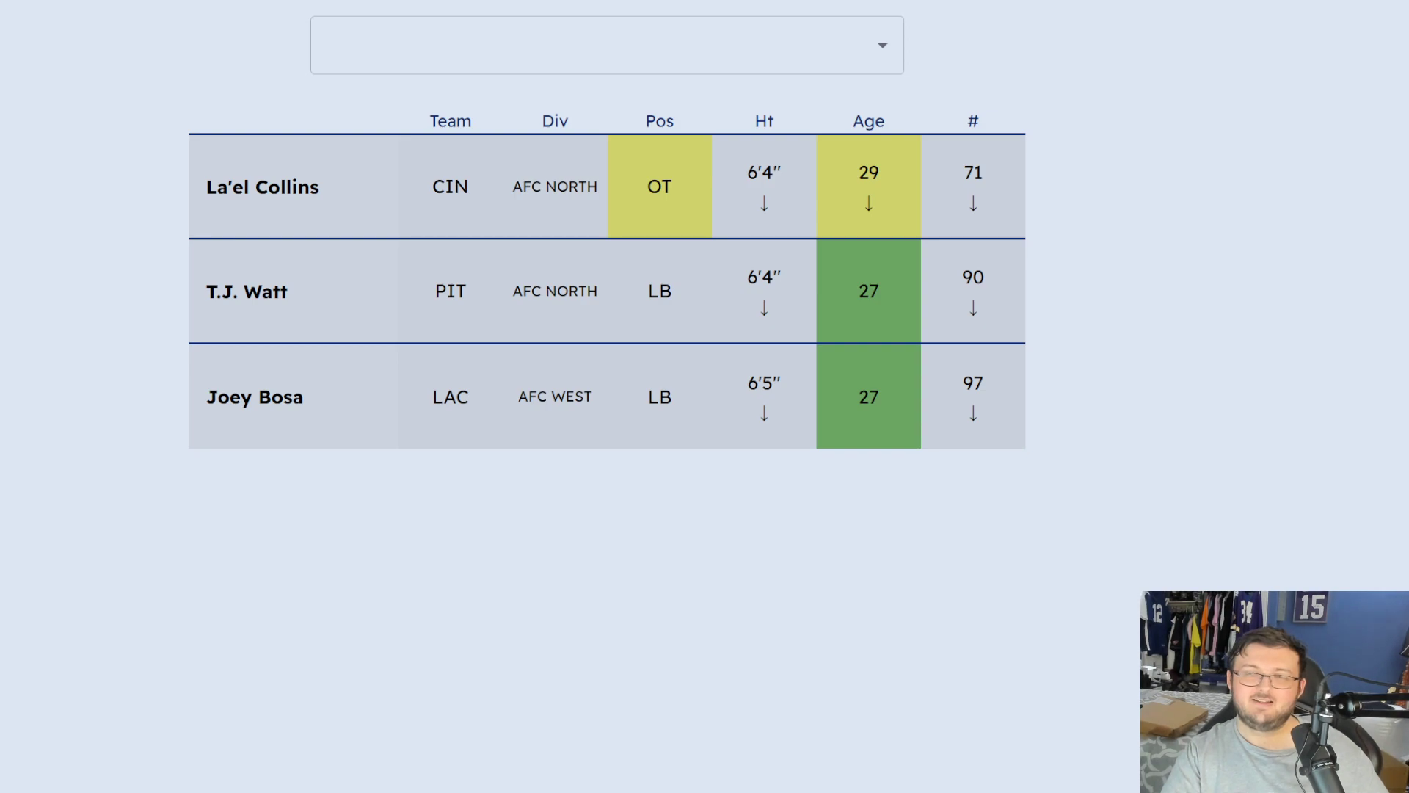
# Reload the Weddle Unlimited page and start a Hard Mode game
pyautogui.press('F5')
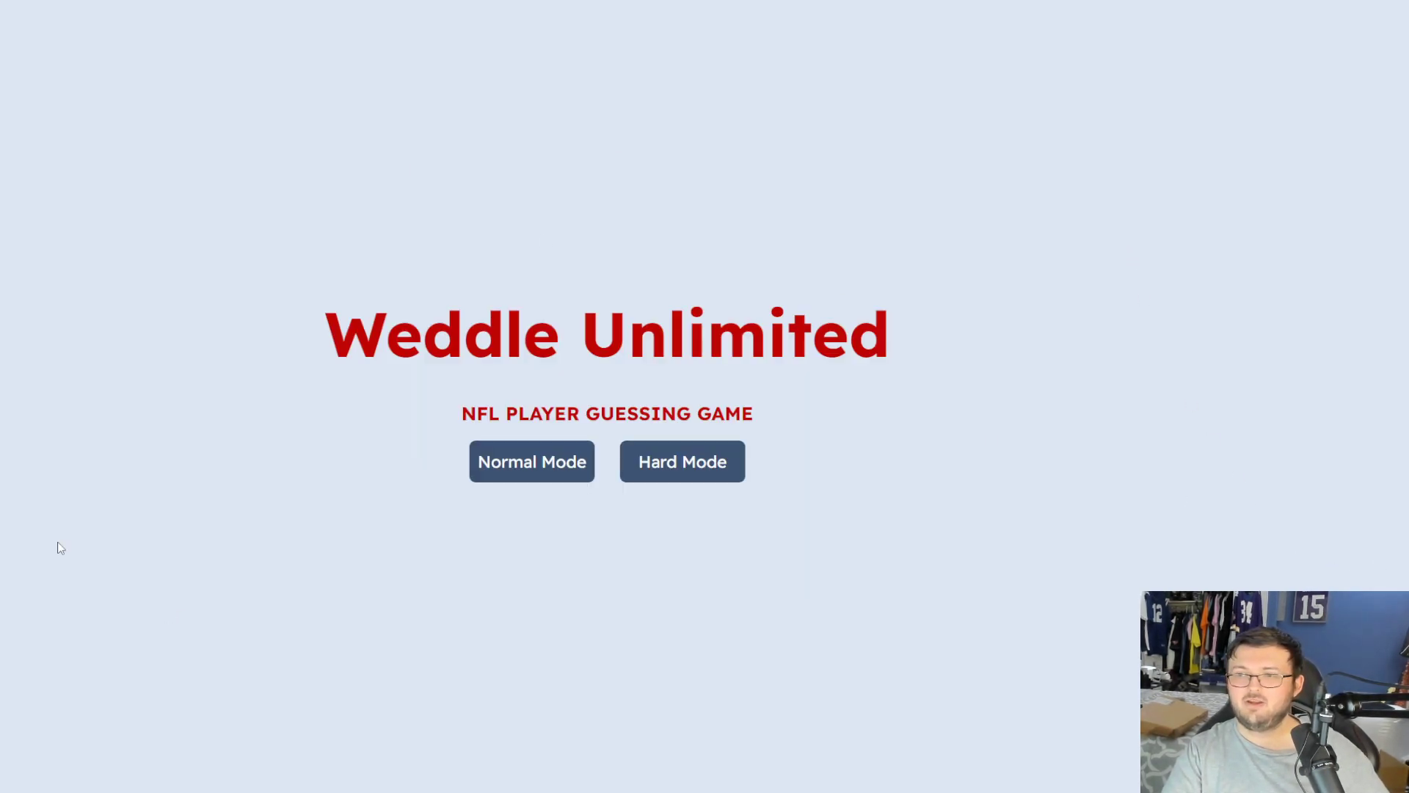
pyautogui.rightClick(678, 163)
pyautogui.click(722, 230)
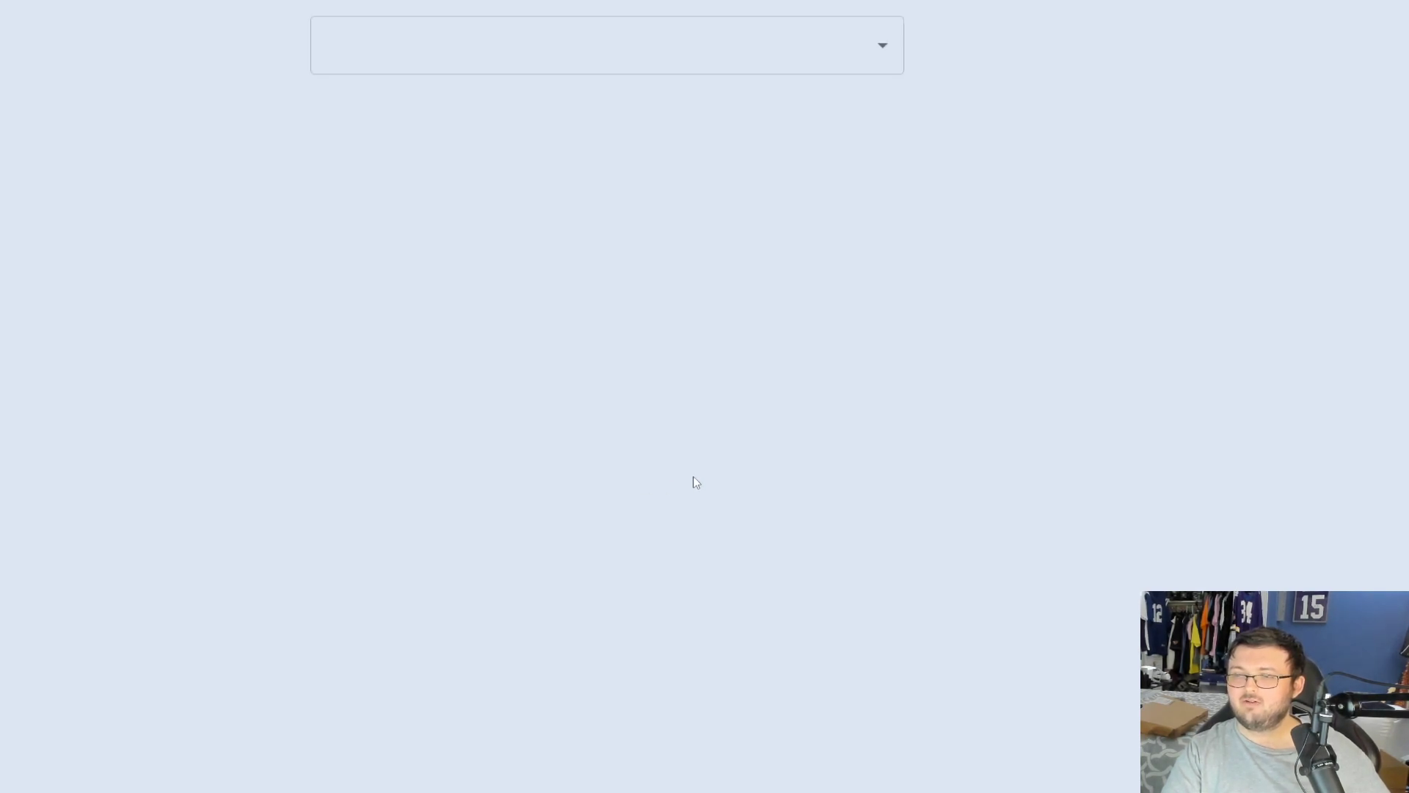
pyautogui.click(670, 455)
# Spend the remaining guesses on A.J. Cann and A.J. Green (ARI), then play again
pyautogui.click(342, 34)
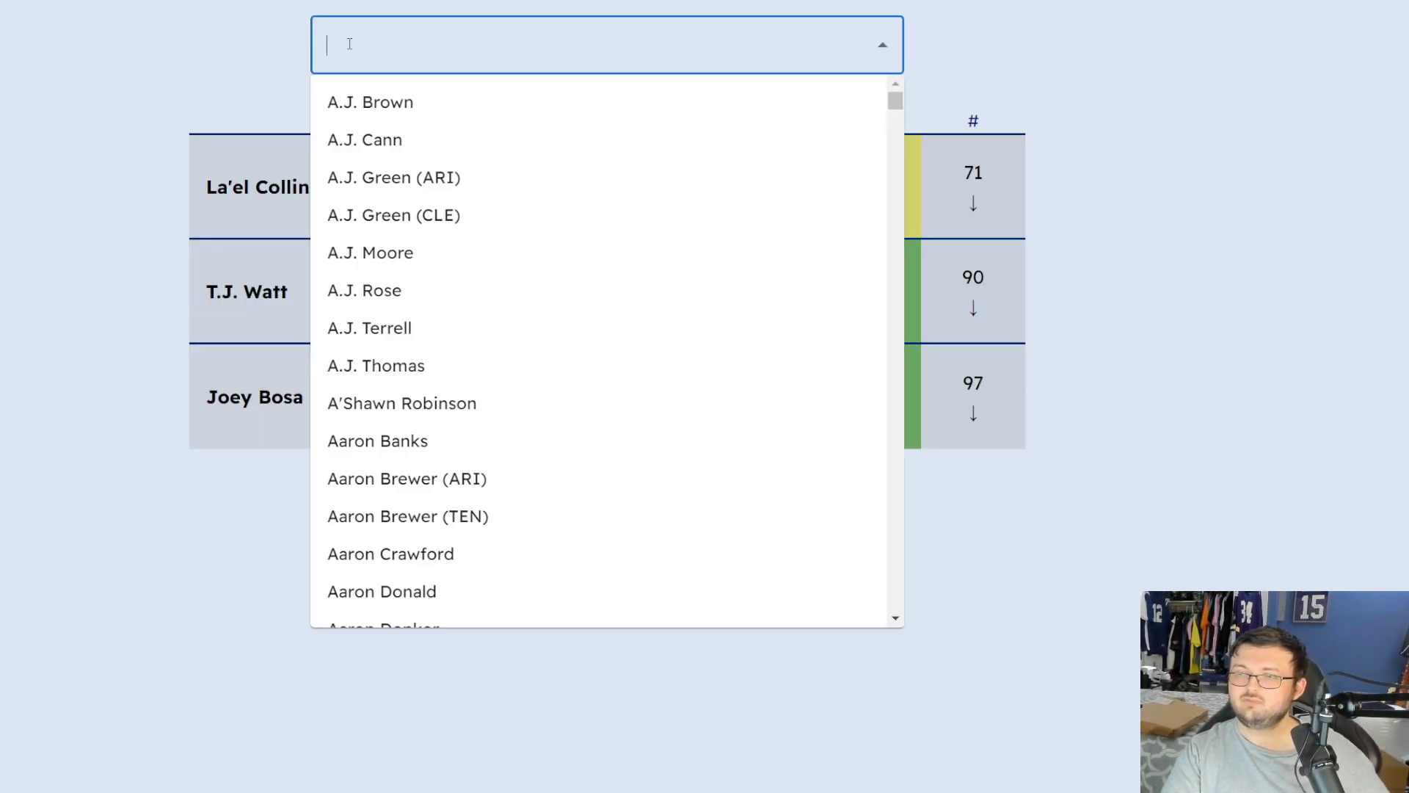
pyautogui.click(374, 141)
pyautogui.click(416, 39)
pyautogui.click(431, 178)
pyautogui.click(431, 49)
pyautogui.click(430, 178)
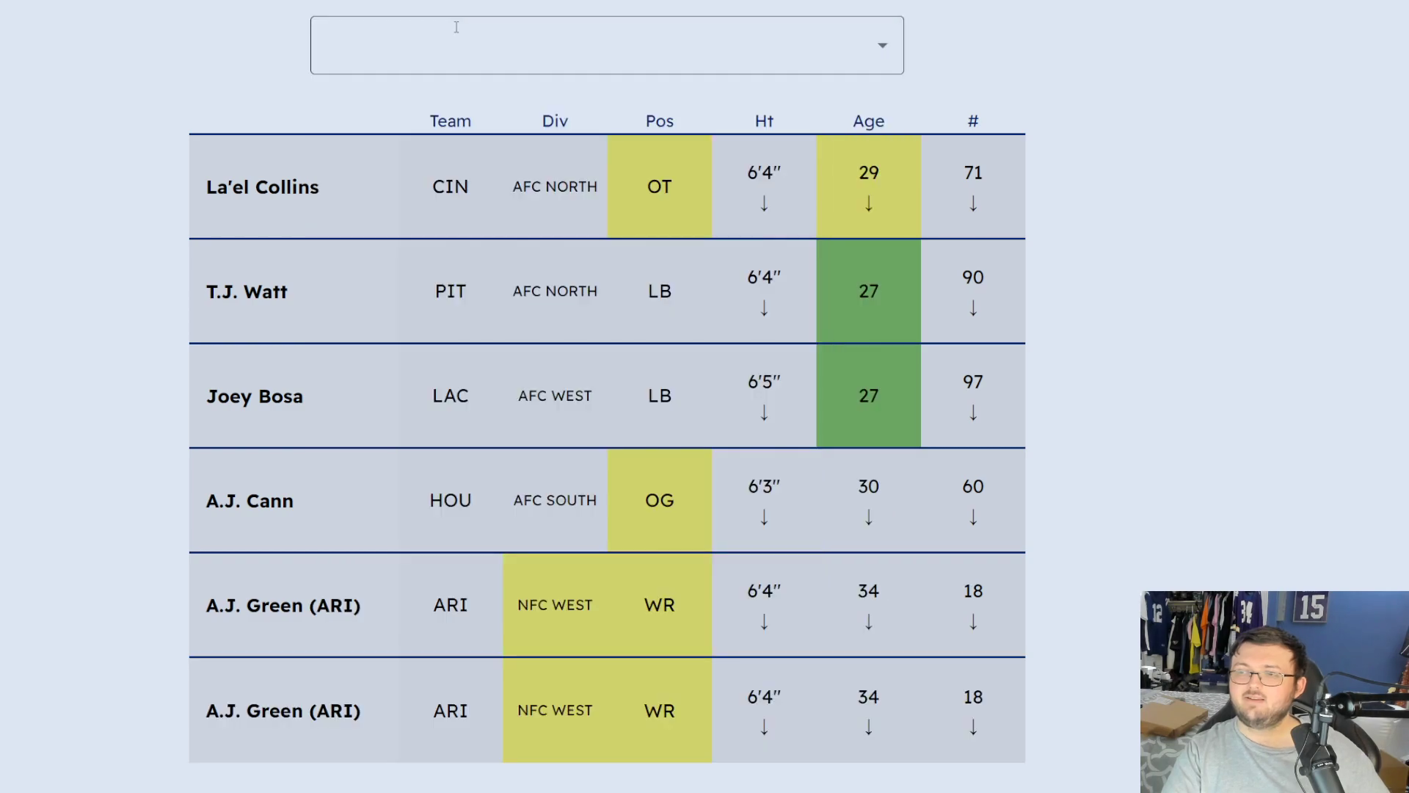
pyautogui.click(467, 46)
pyautogui.click(482, 215)
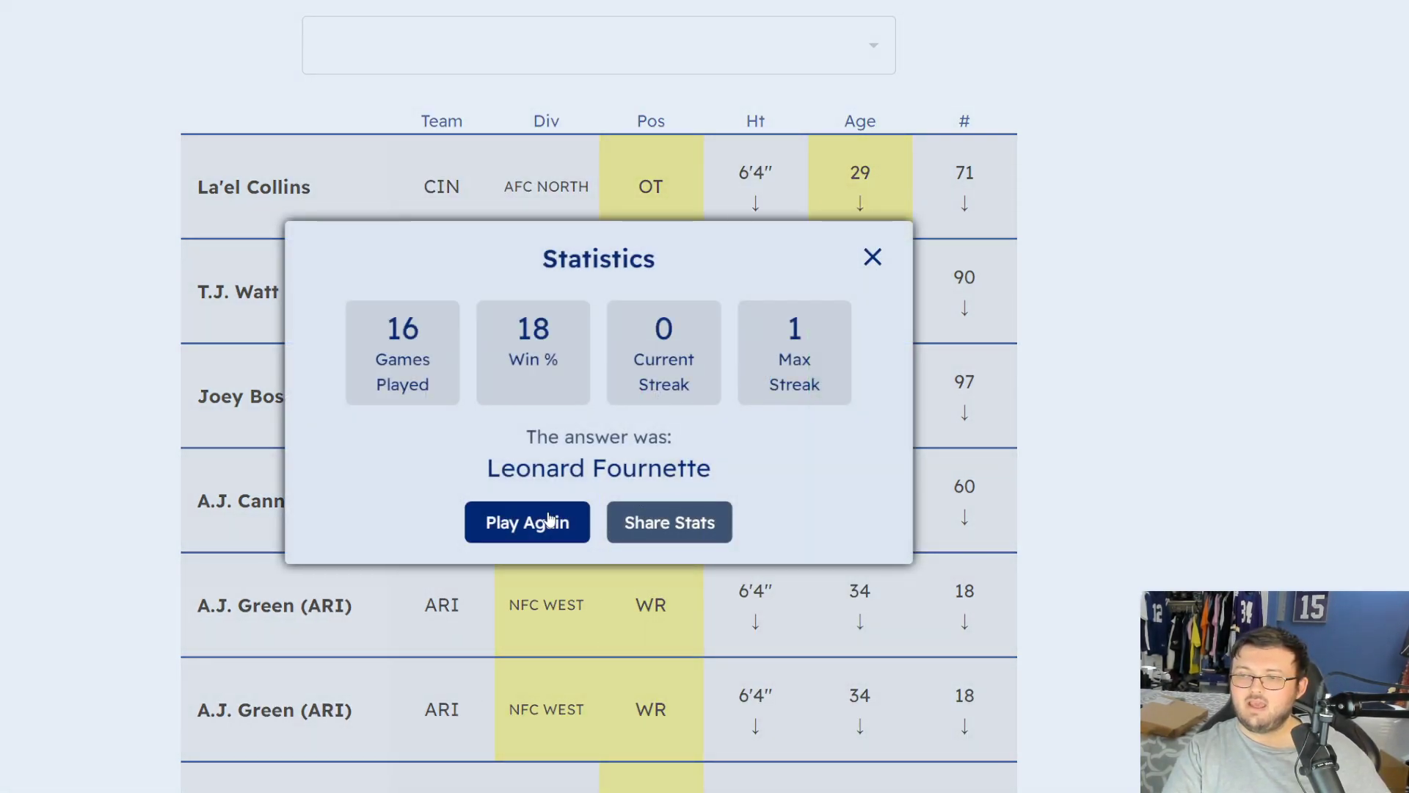
pyautogui.click(543, 519)
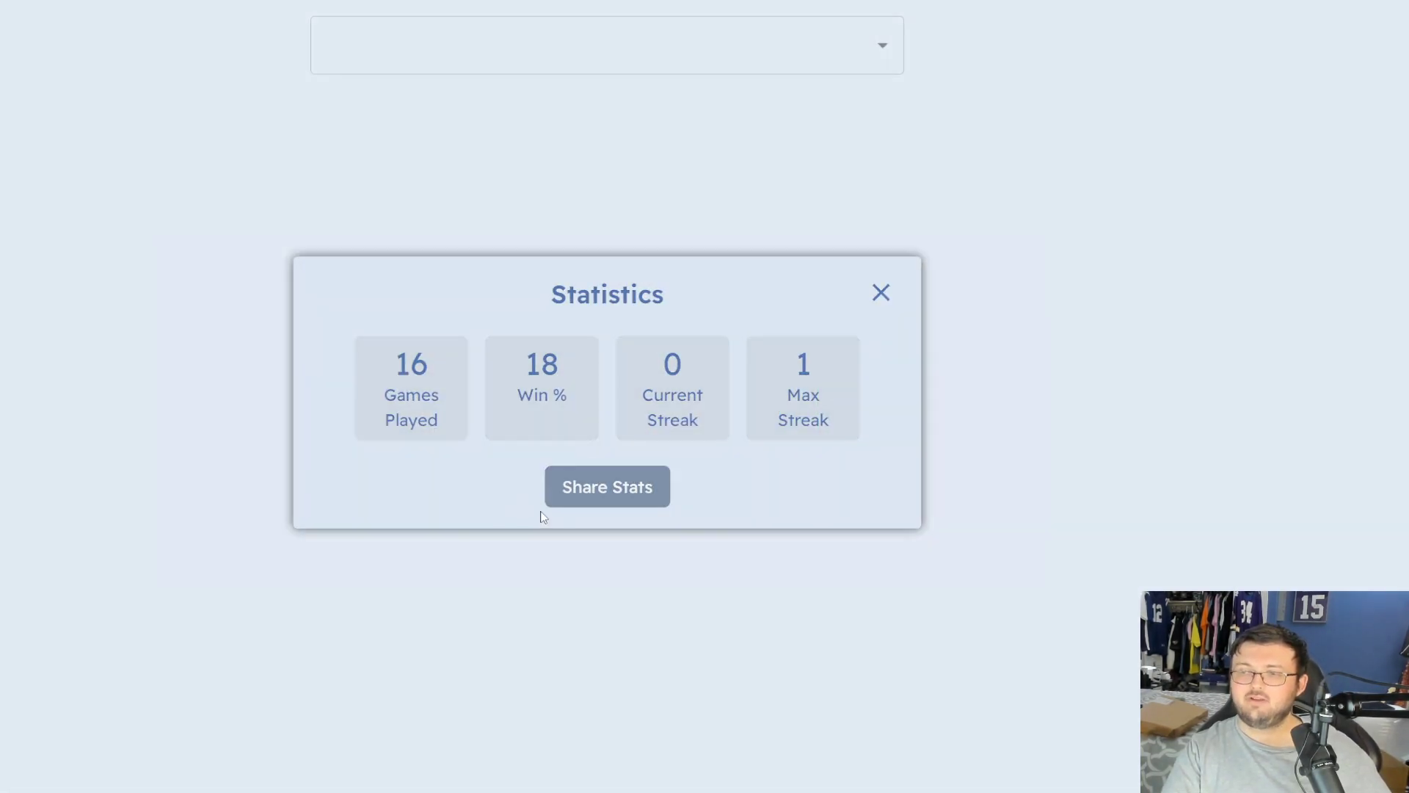
# Guess T.J. Watt and Joey Bosa in the current Weddle game
pyautogui.click(480, 47)
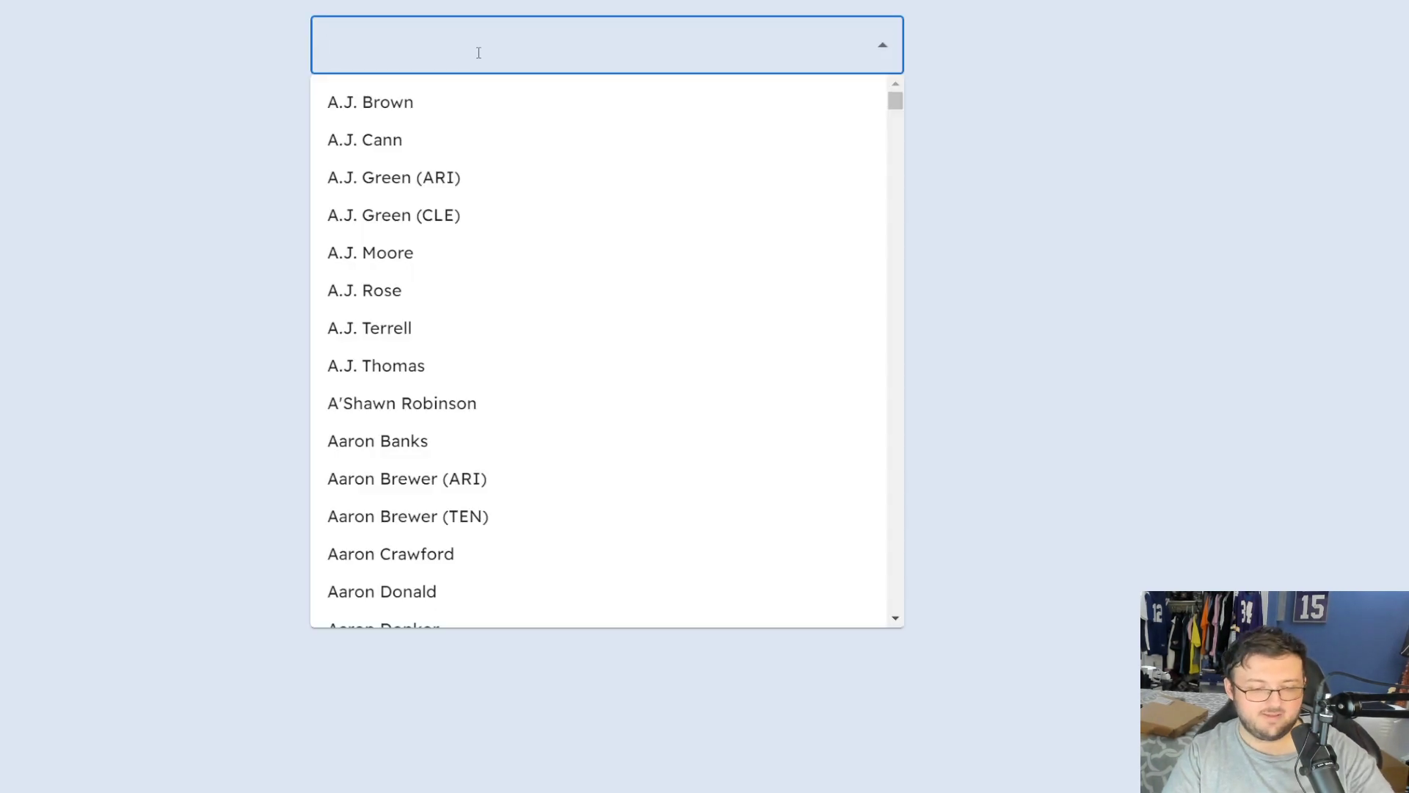
pyautogui.write('watt')
pyautogui.click(391, 291)
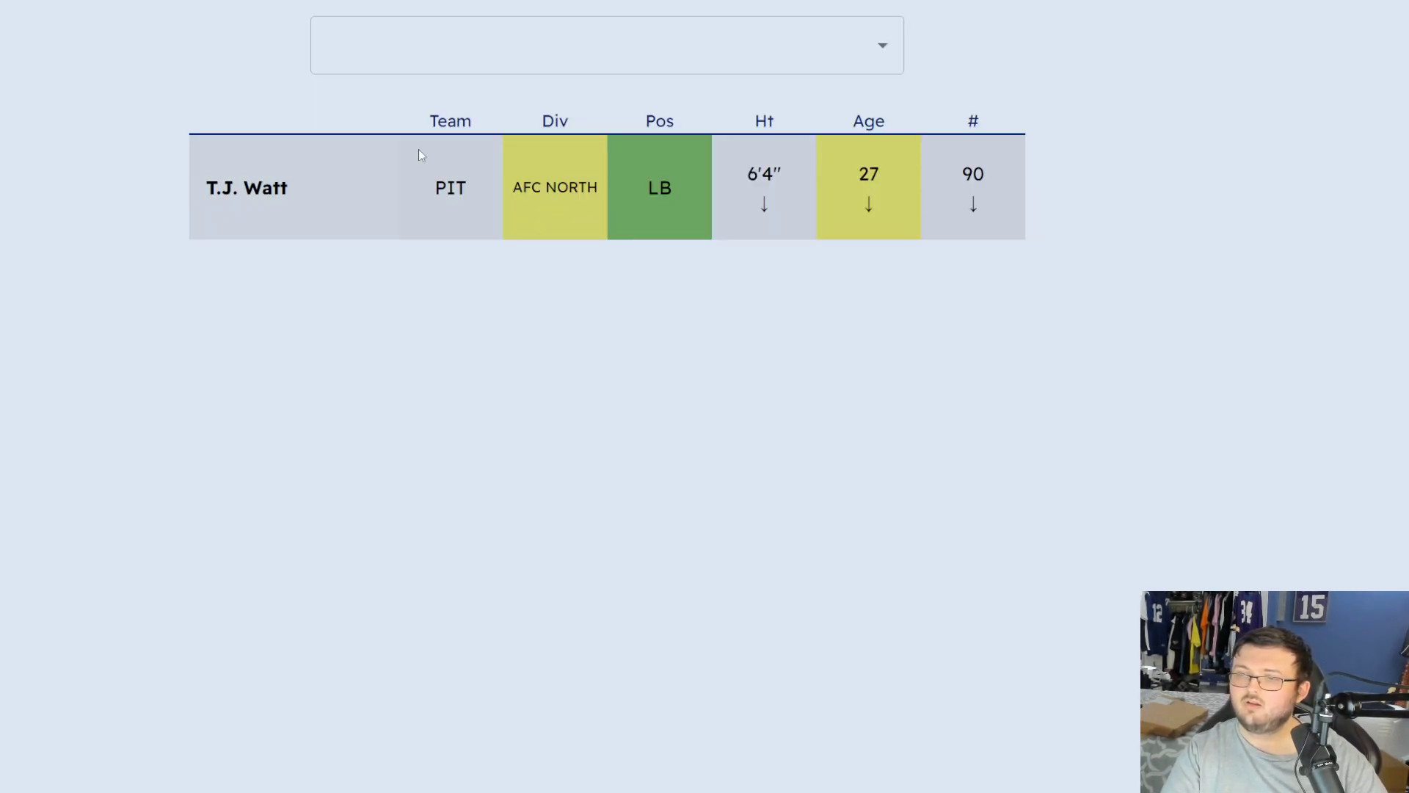
pyautogui.click(434, 63)
pyautogui.write('bbo')
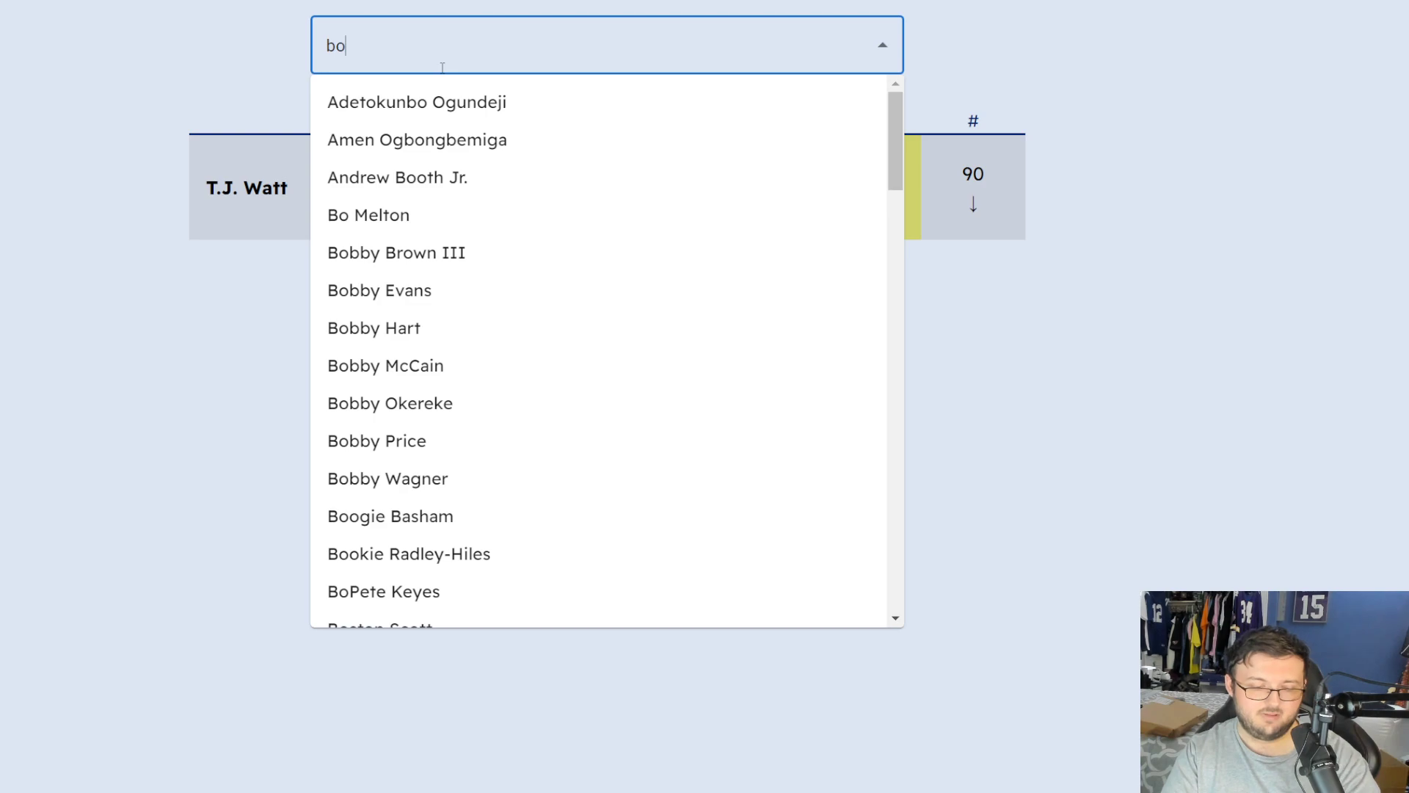
pyautogui.write('sa')
pyautogui.click(429, 111)
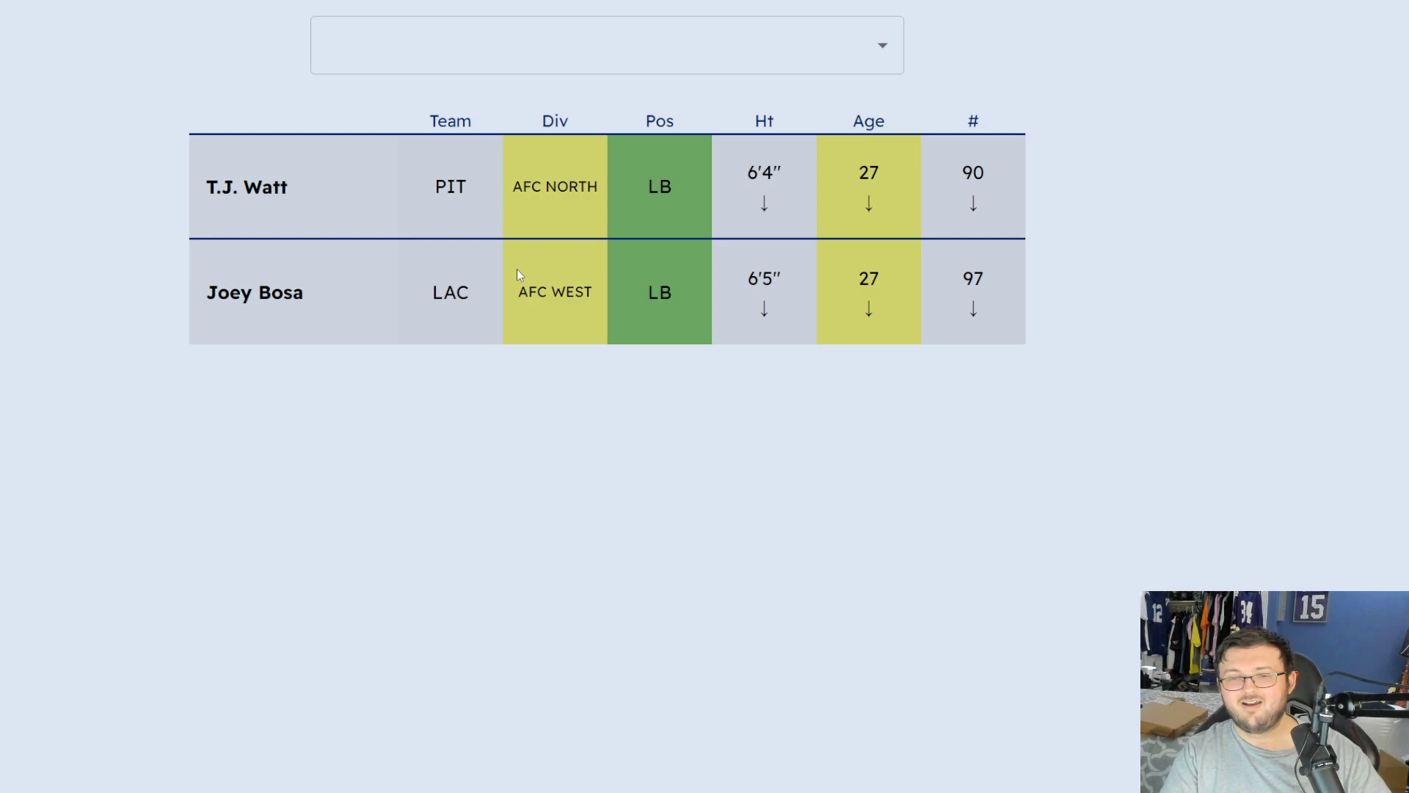
# Start a Hard Mode game and guess A.J. Green (CLE), A.J. Cann and A.J. Brown
pyautogui.click(661, 466)
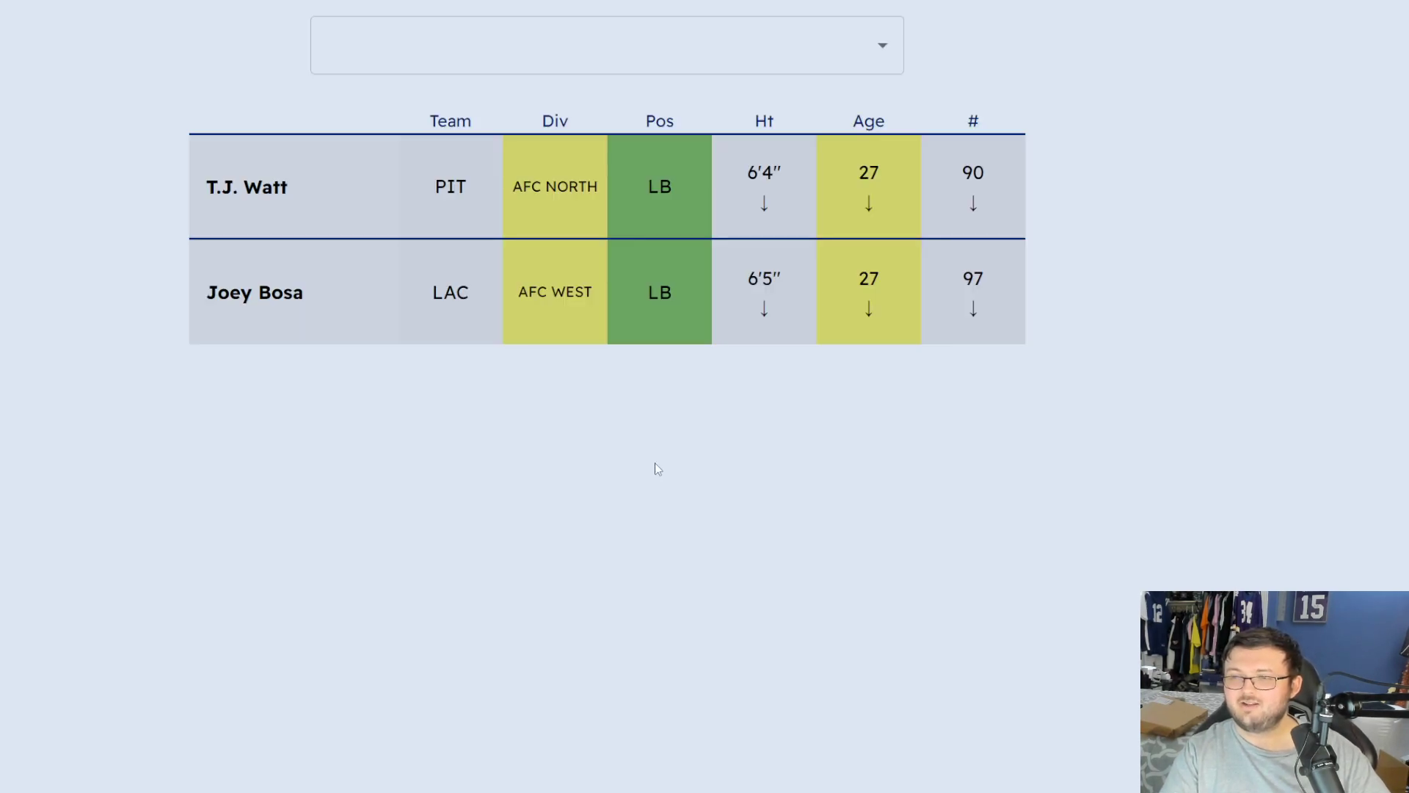
pyautogui.click(440, 45)
pyautogui.write('g')
pyautogui.click(419, 139)
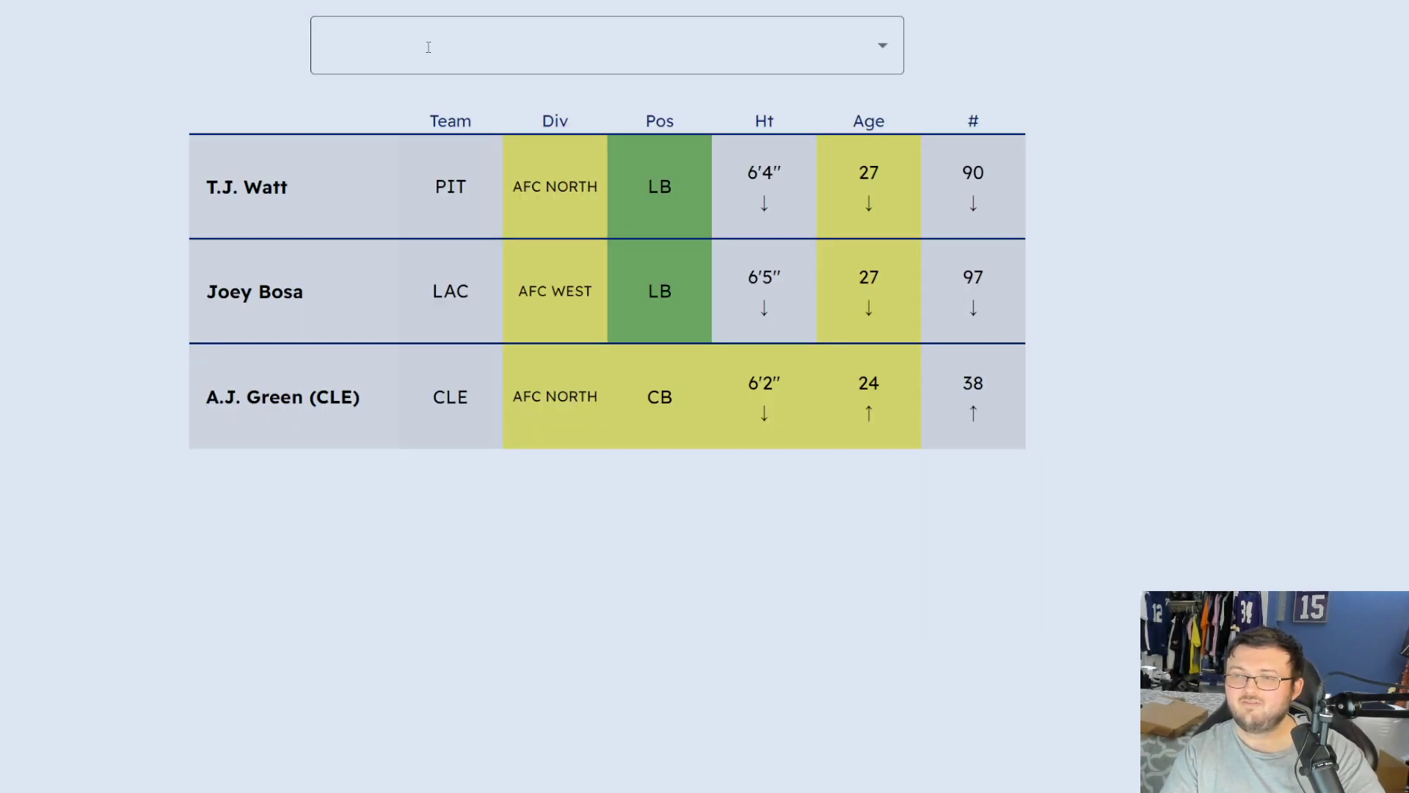
pyautogui.click(426, 45)
pyautogui.click(427, 140)
pyautogui.click(427, 64)
# Use the last guesses, revealing answer Bobby Okereke, and start a new game
pyautogui.click(429, 101)
pyautogui.click(426, 49)
pyautogui.click(425, 139)
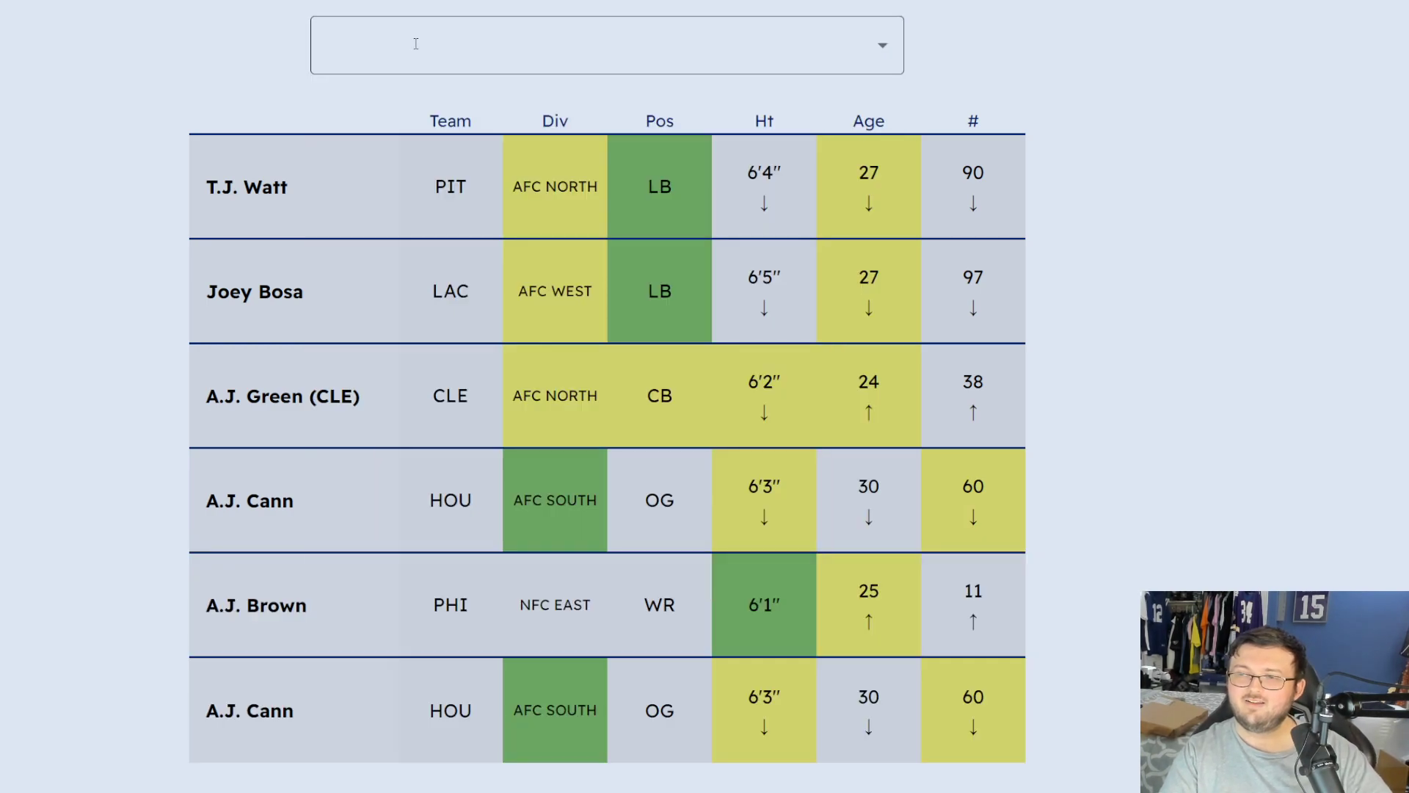
pyautogui.click(416, 46)
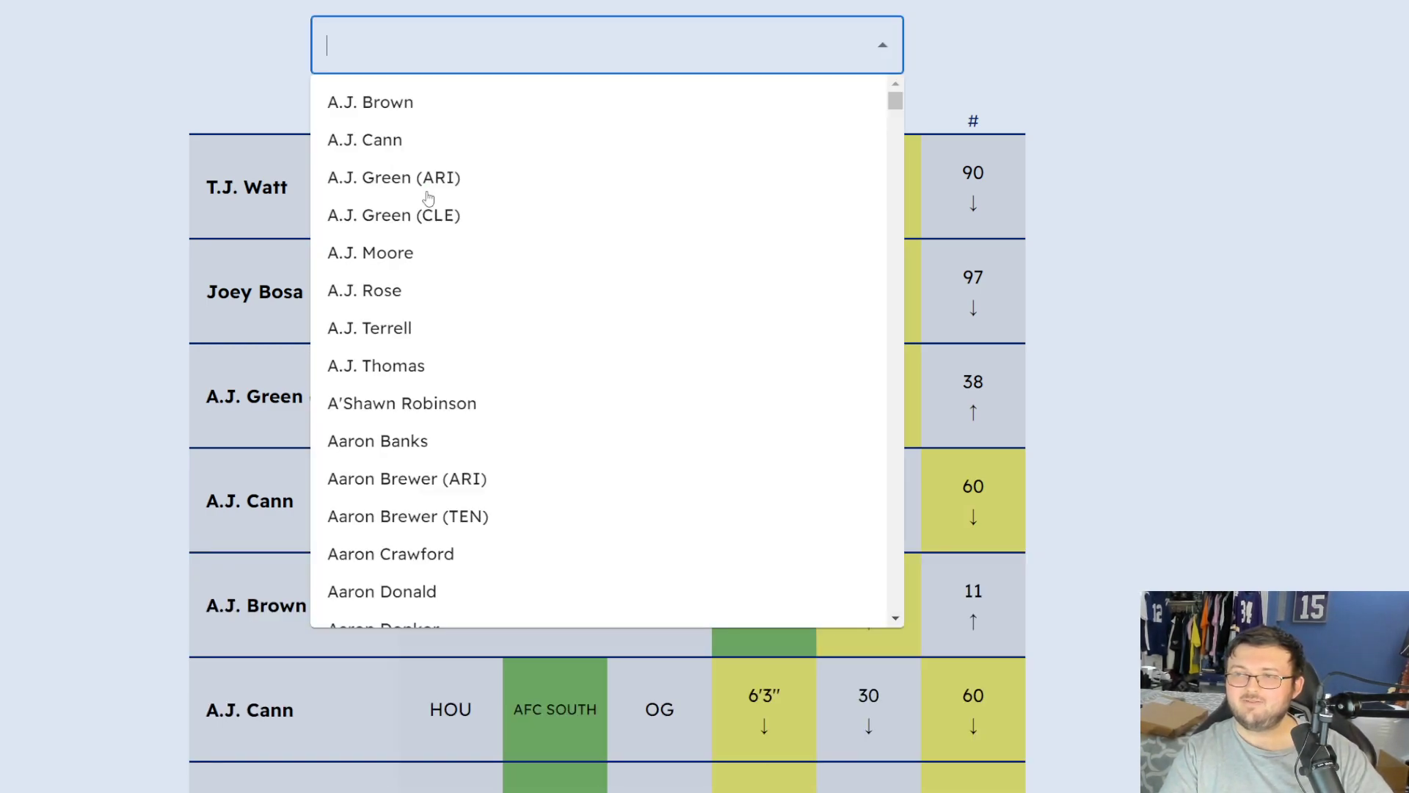
pyautogui.click(426, 187)
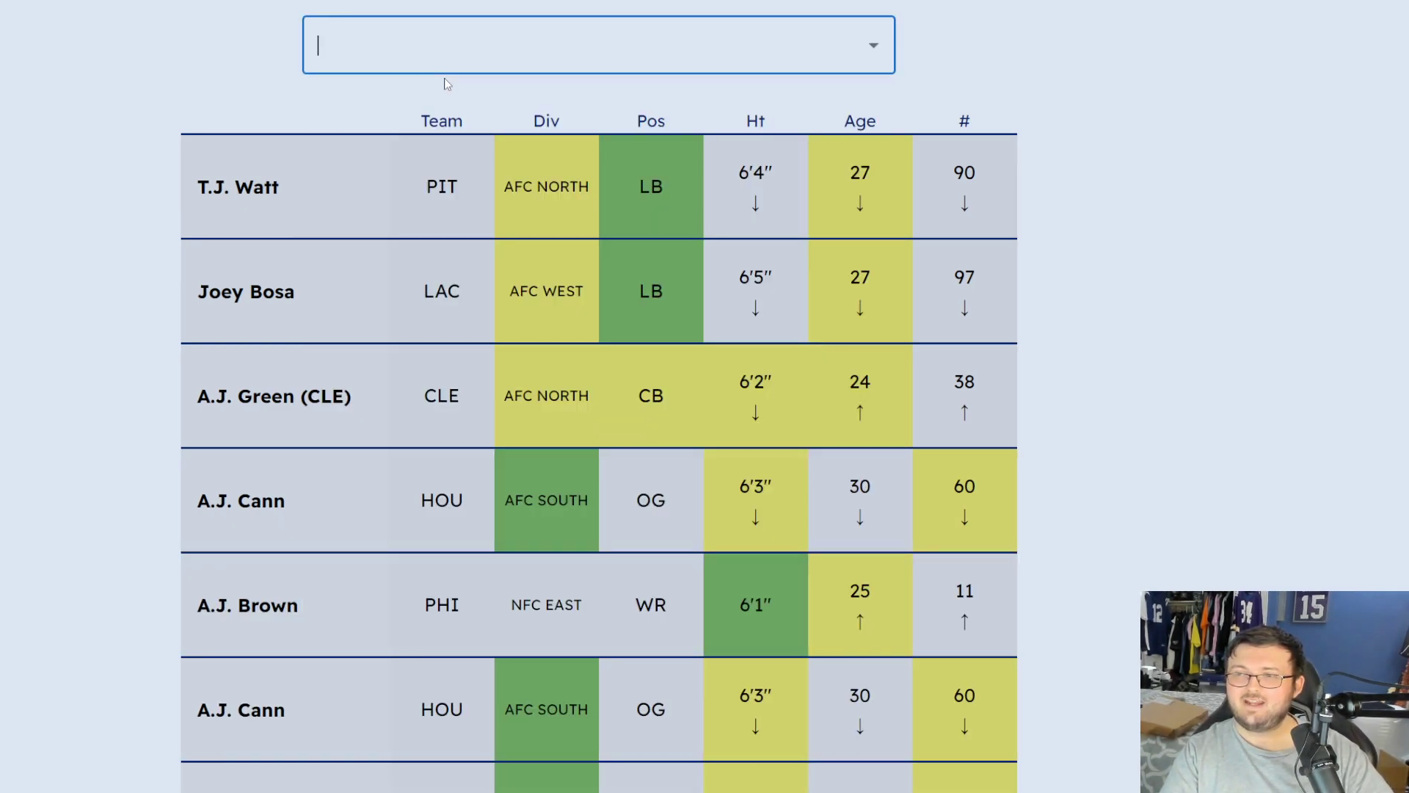
pyautogui.click(445, 69)
pyautogui.click(456, 101)
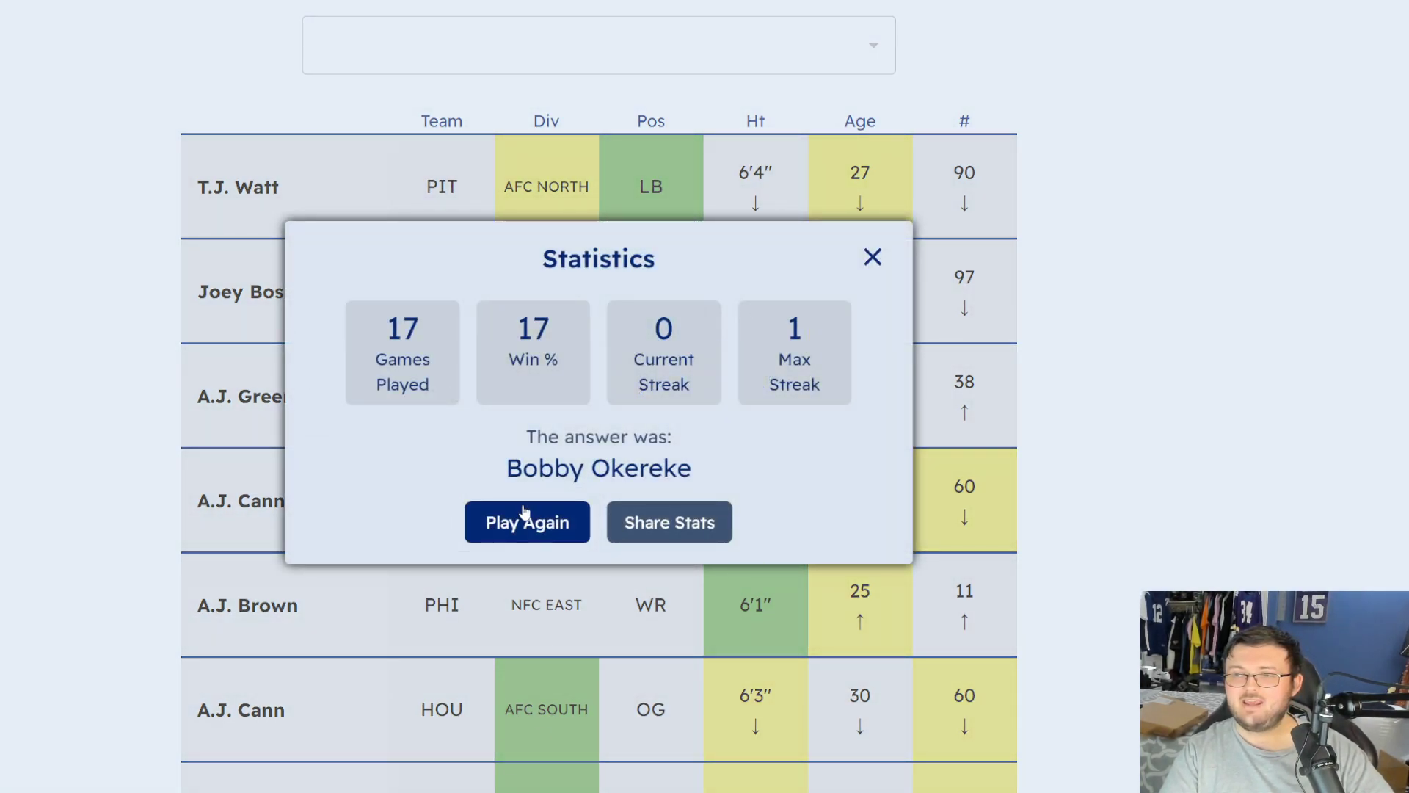
pyautogui.click(519, 522)
# Guess T.J. Watt first, then Joey Bosa, in the new Weddle round
pyautogui.click(460, 45)
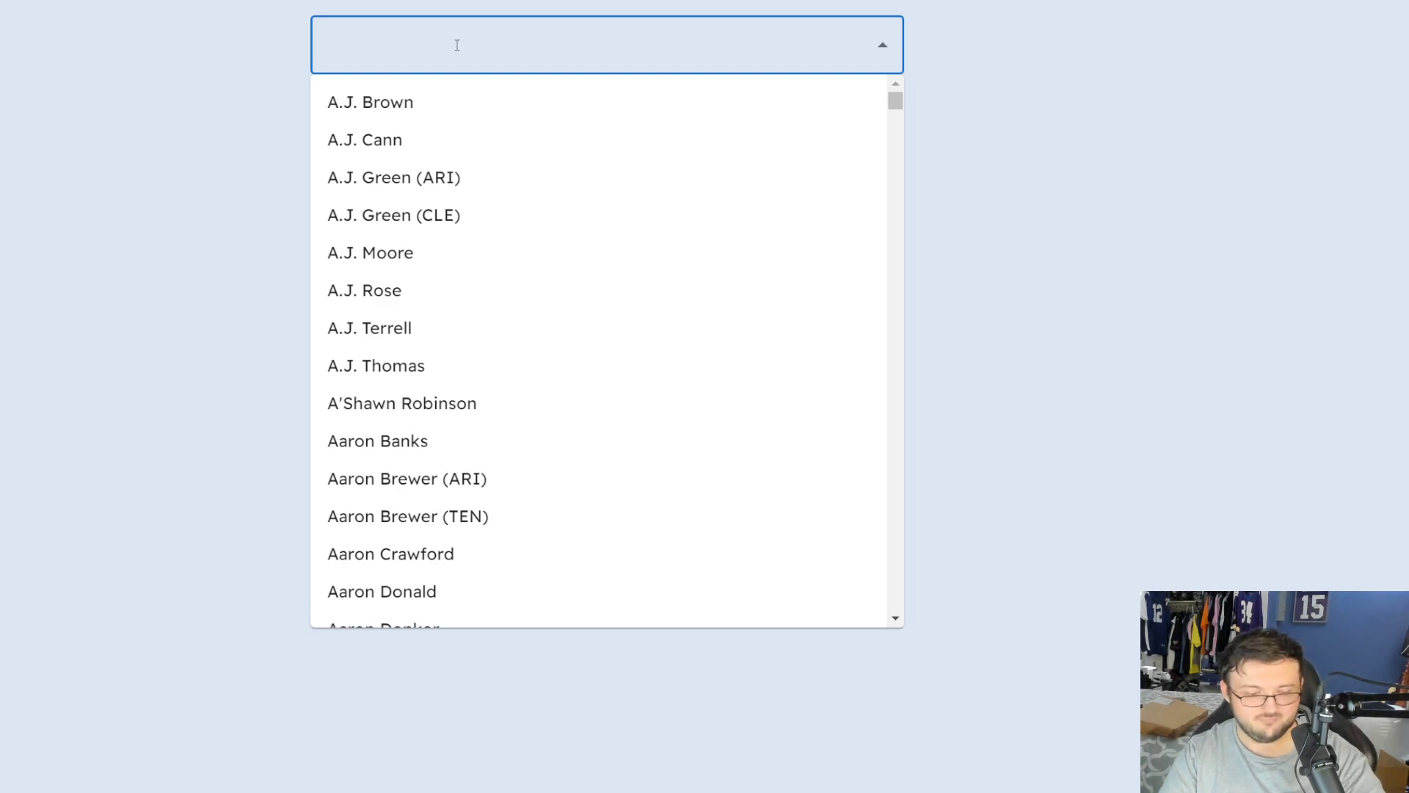
pyautogui.write('watt')
pyautogui.click(450, 289)
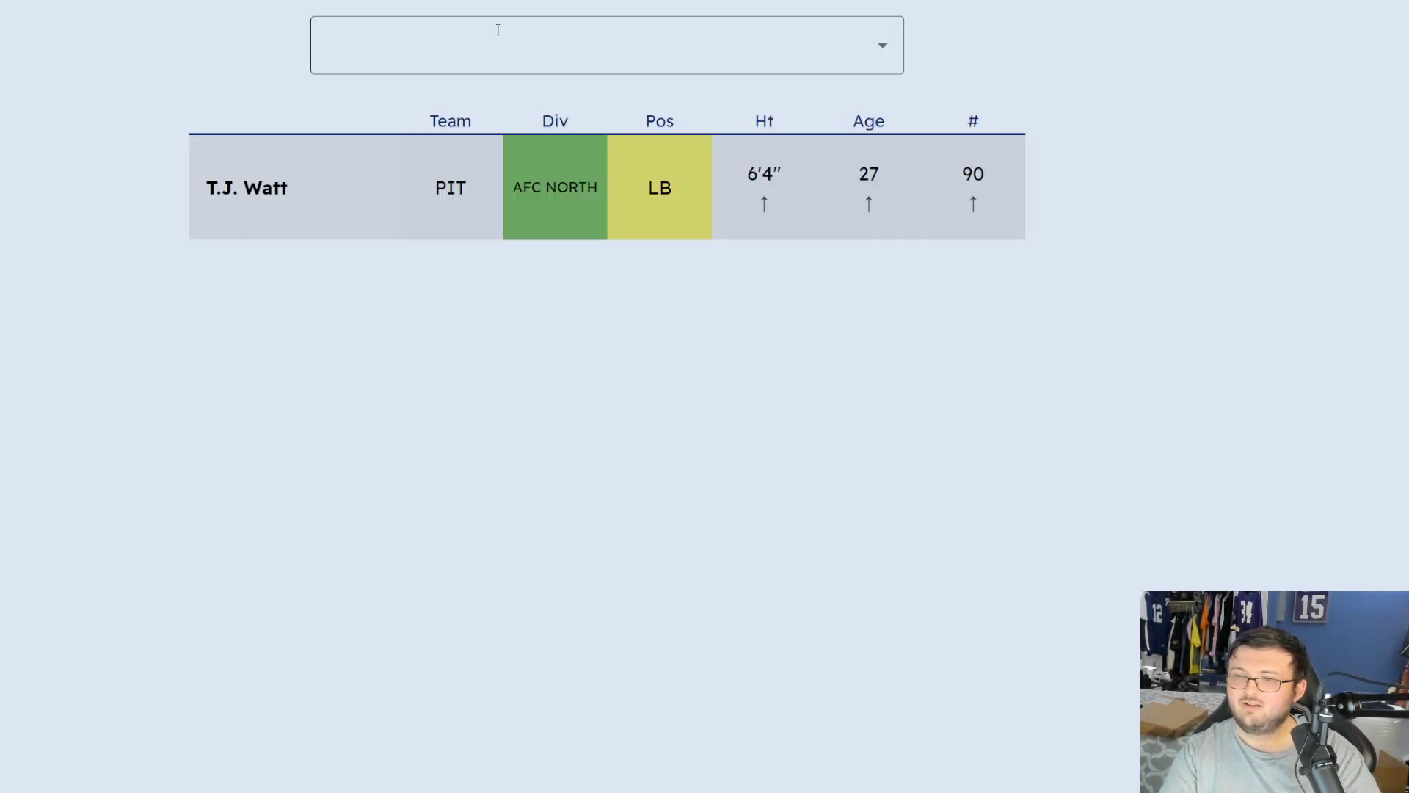
pyautogui.click(499, 24)
pyautogui.write('bo')
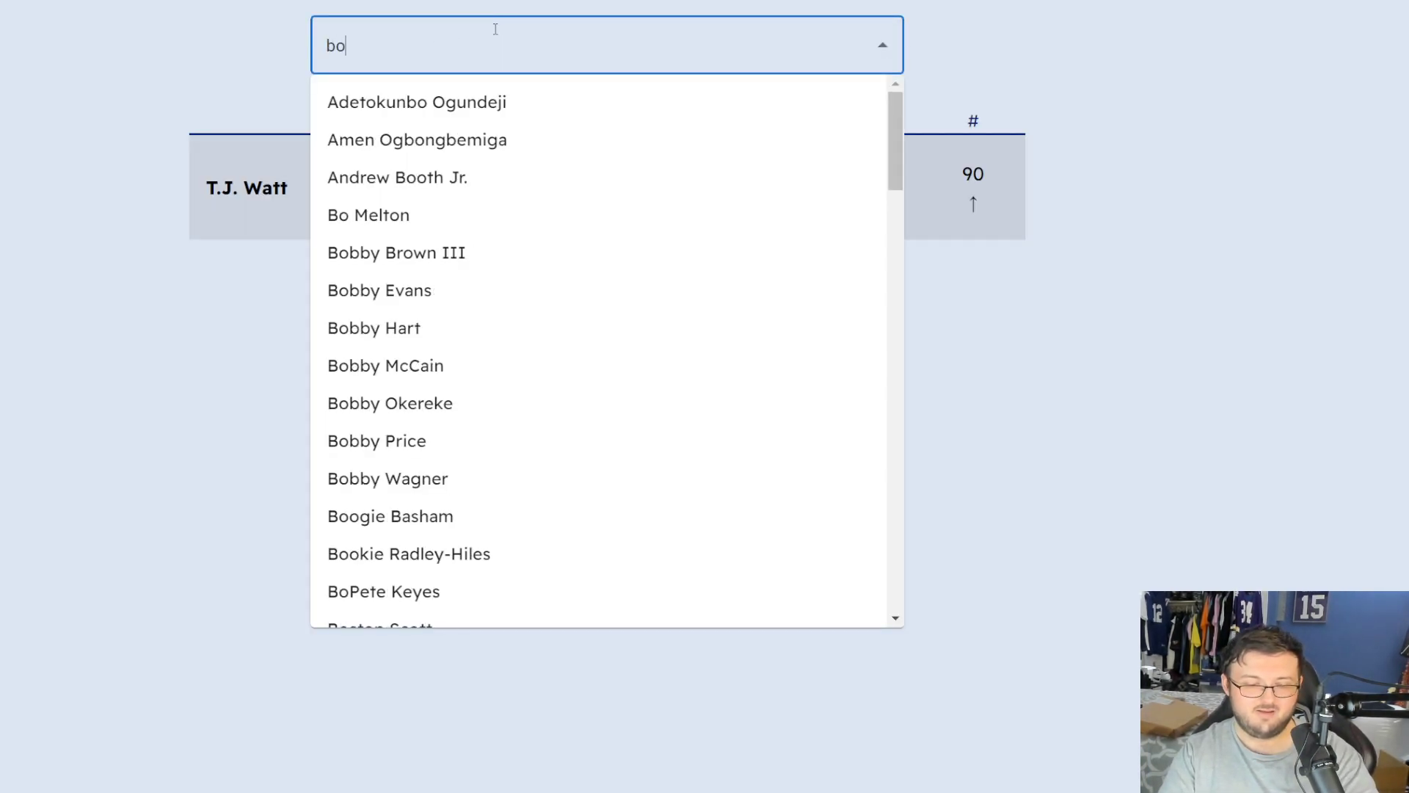
pyautogui.write('sa')
pyautogui.click(434, 113)
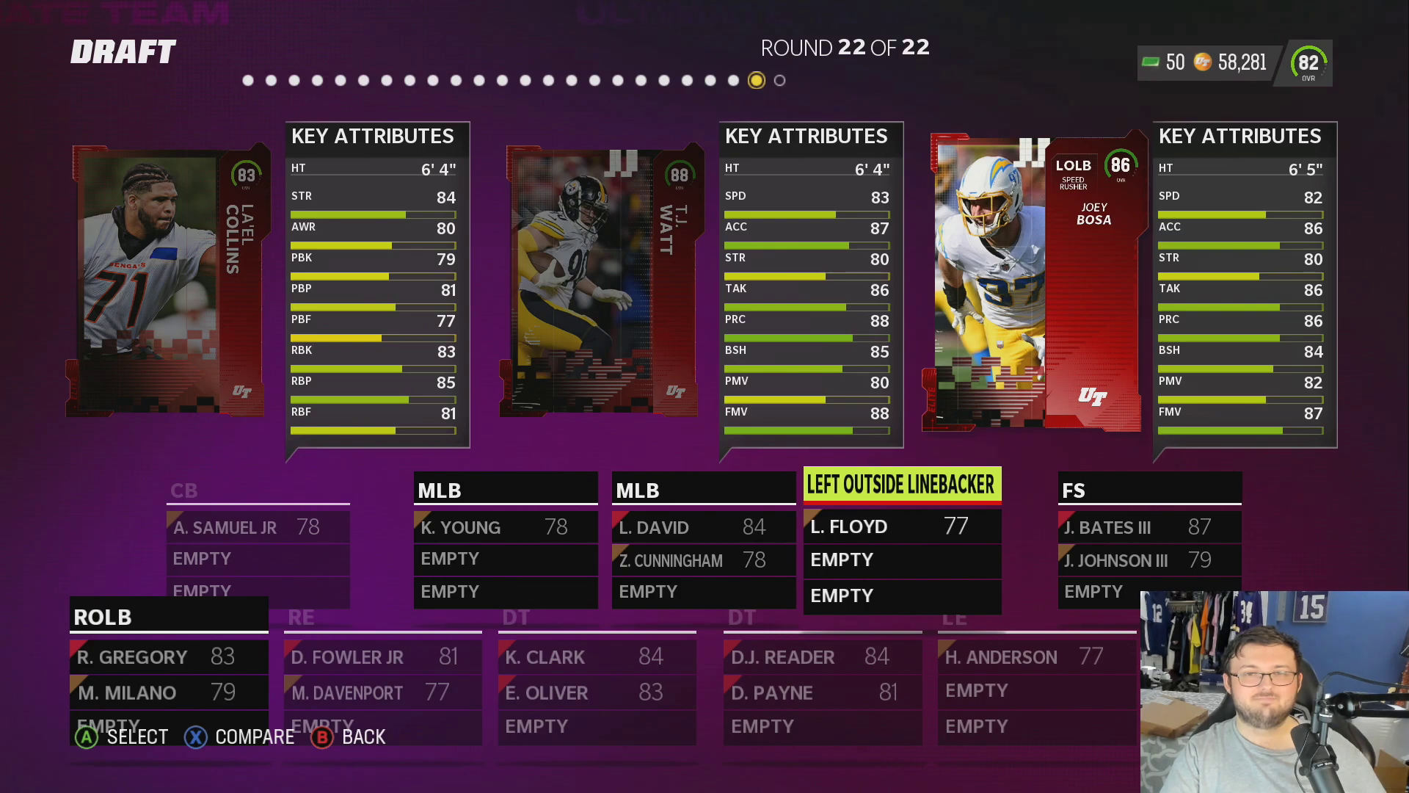
# Draft T.J. Watt at left outside linebacker, skipping the coach round and Draft Summary
pyautogui.press('Left')
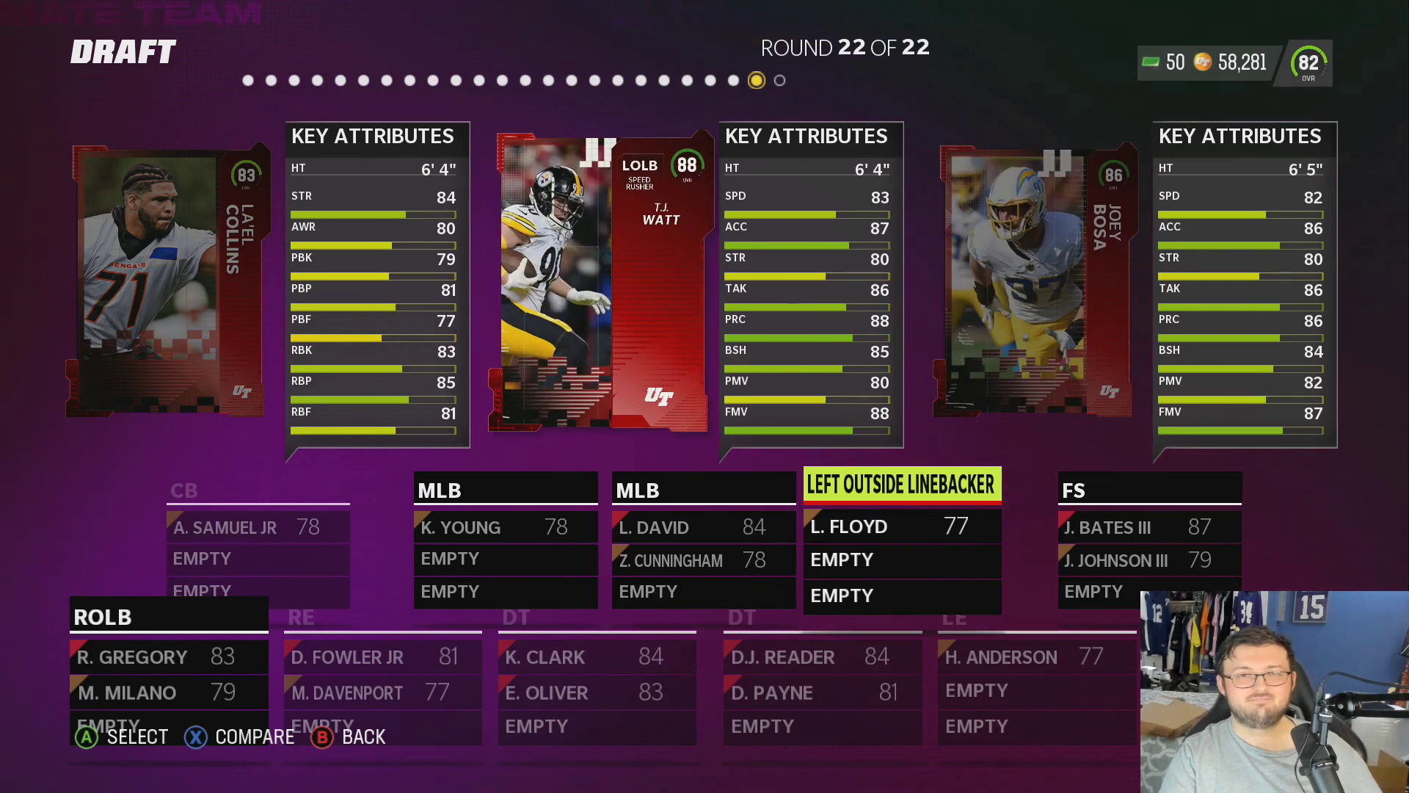
pyautogui.press('Return')
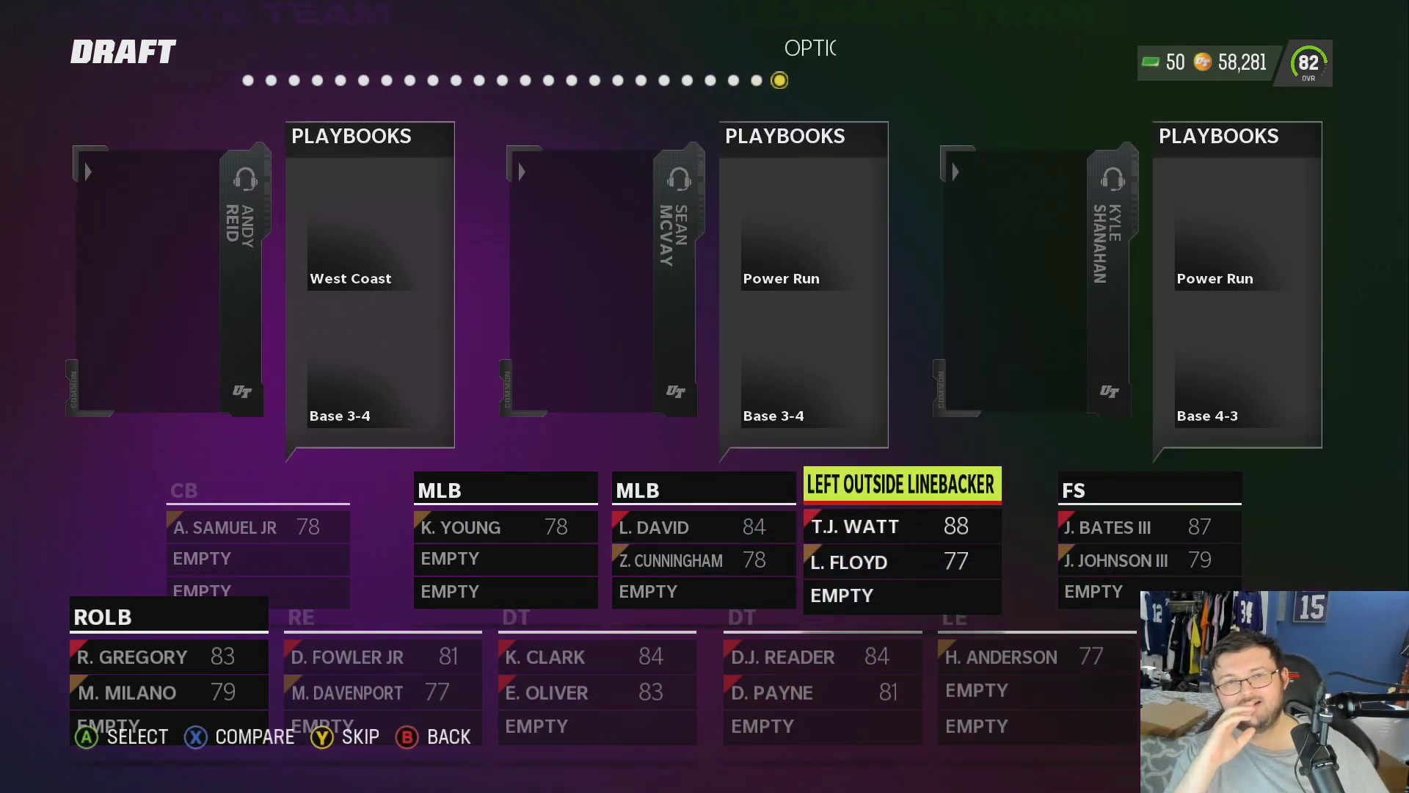
pyautogui.press('Return')
pyautogui.press('Return')
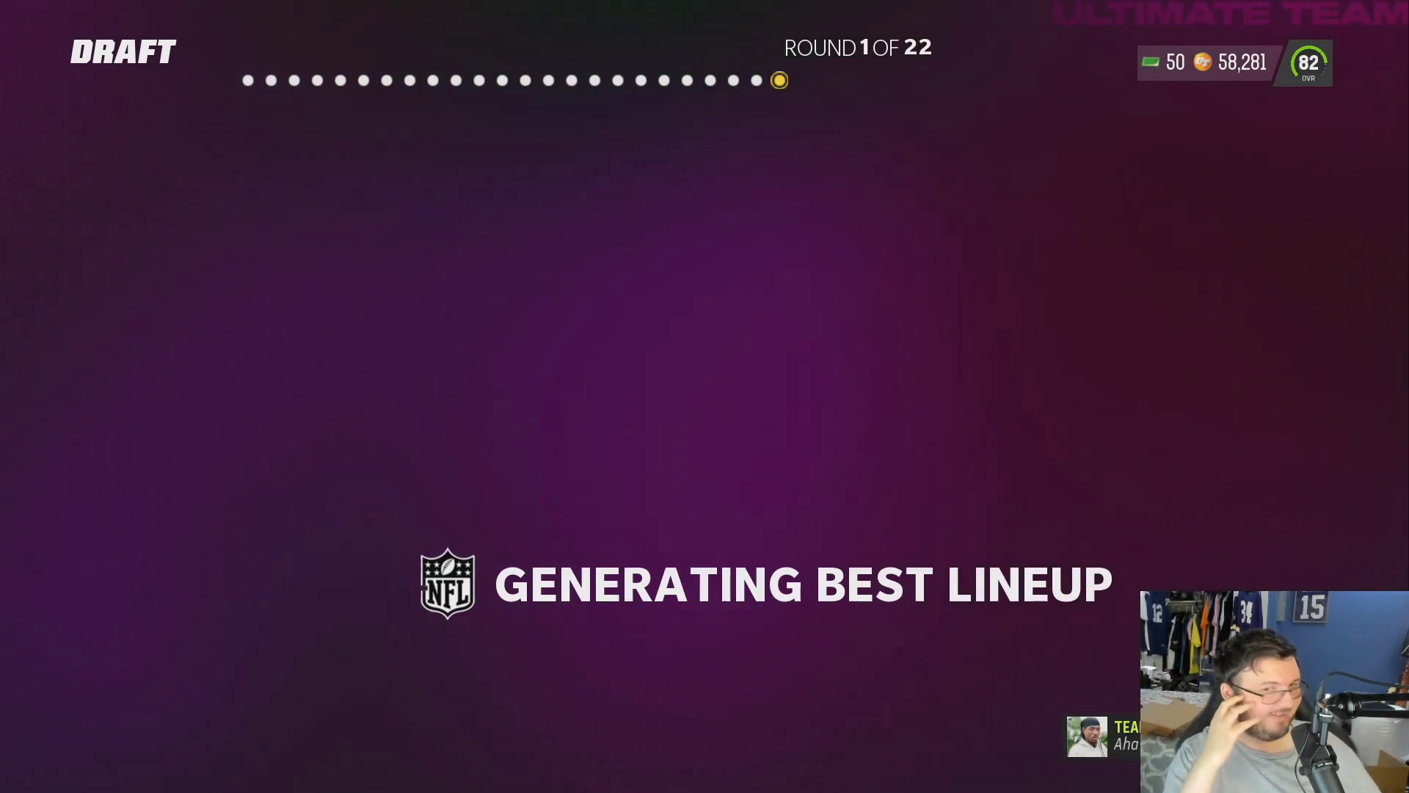
pyautogui.press('Return')
pyautogui.press('Return')
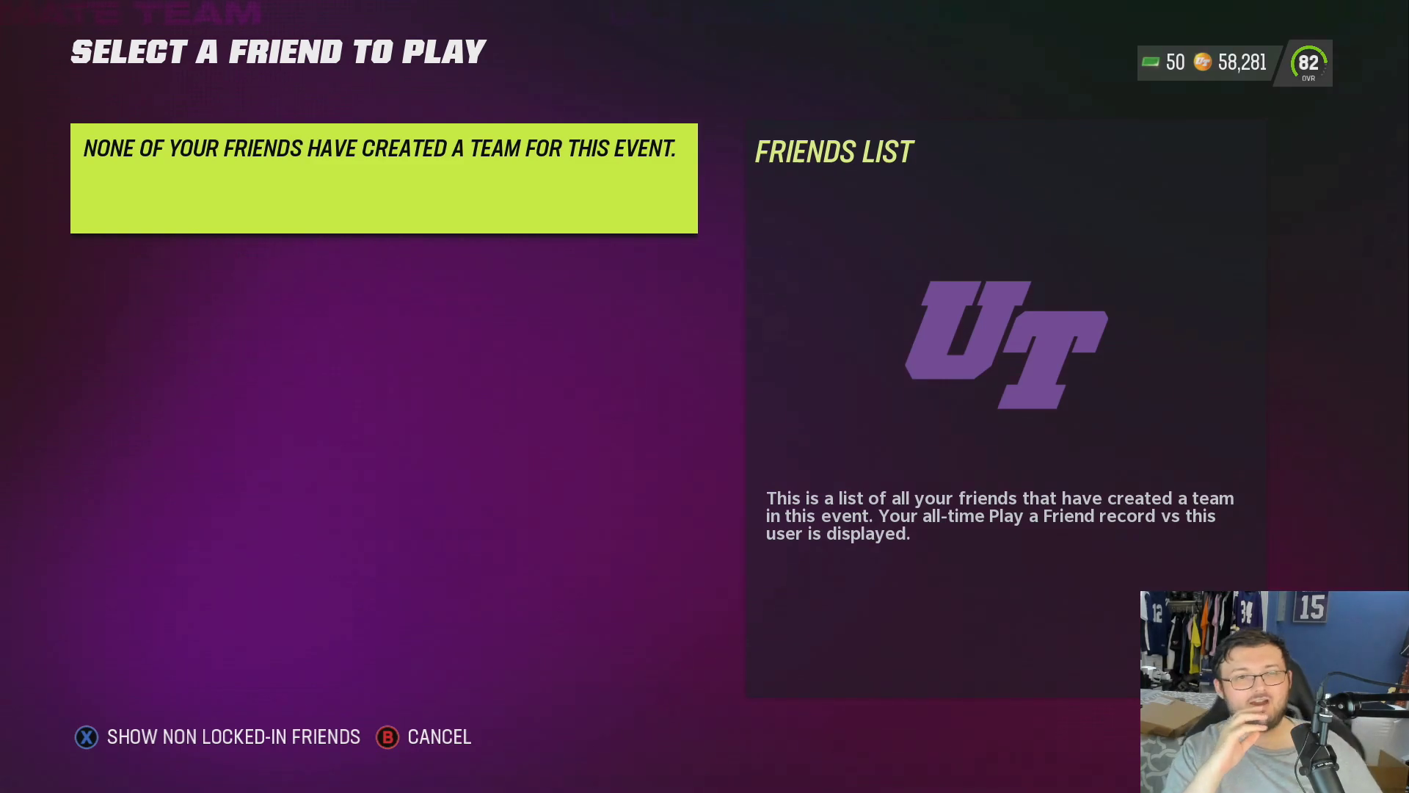
# Back out of the empty friend list and MUT Draft menu to the Marketplace tab
pyautogui.press('Escape')
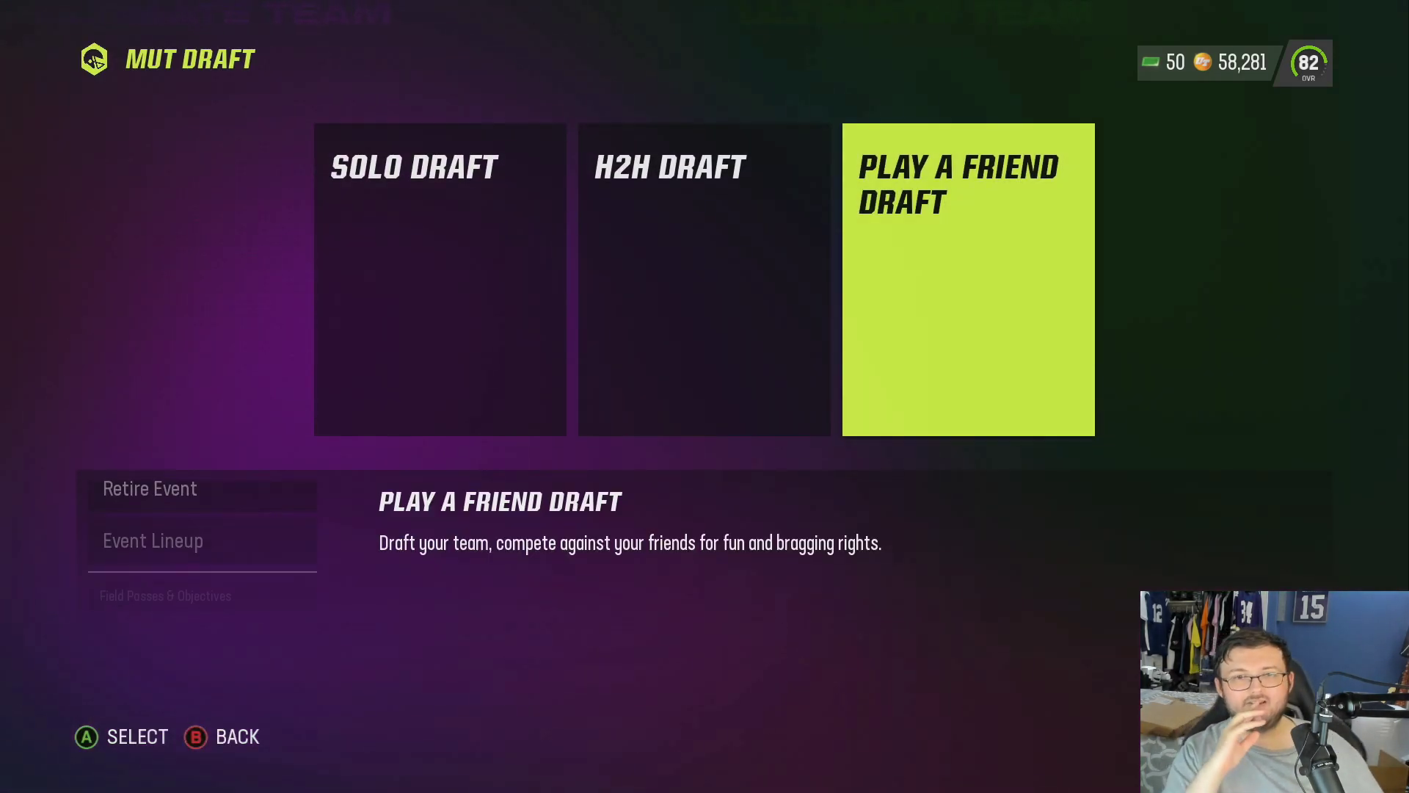
pyautogui.press('Return')
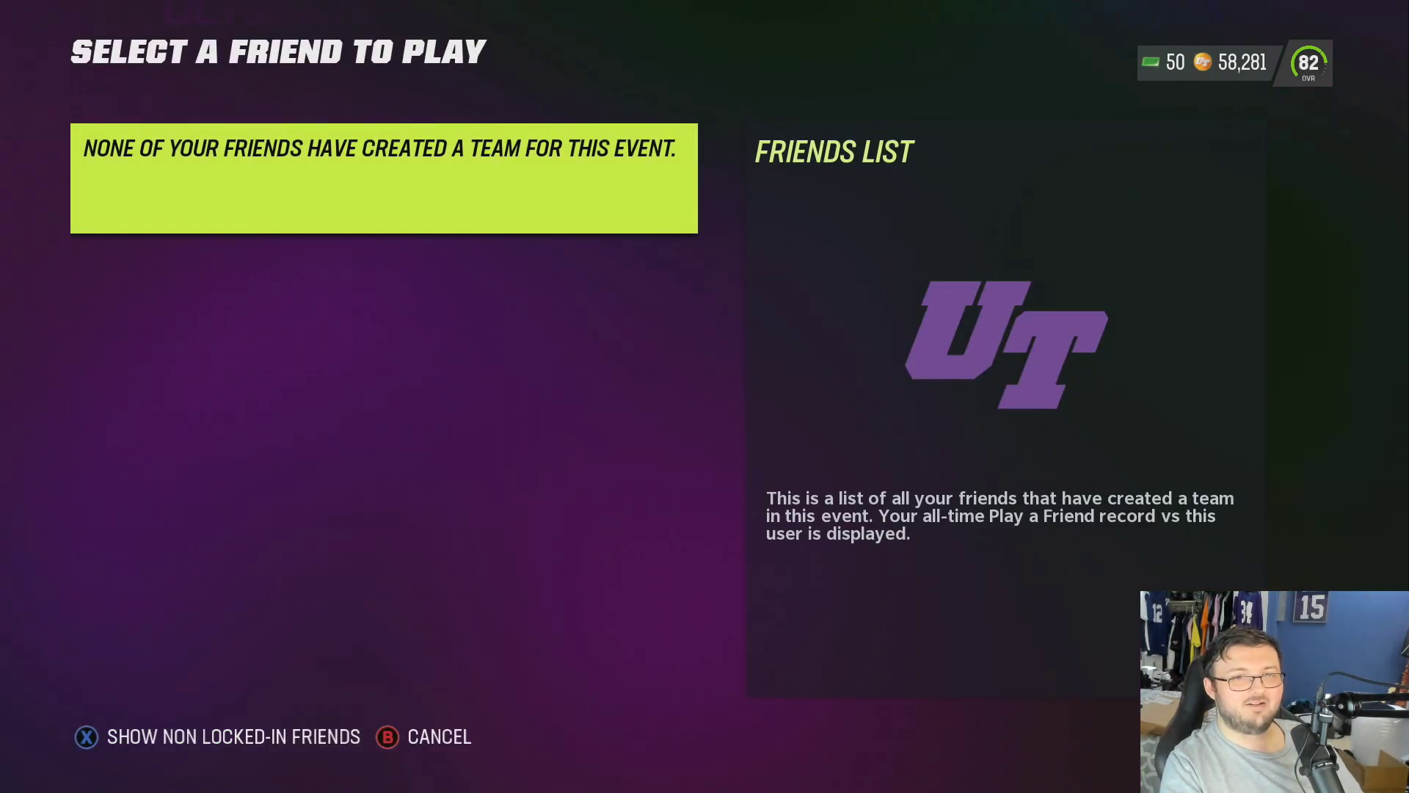
pyautogui.press('x')
pyautogui.press('x')
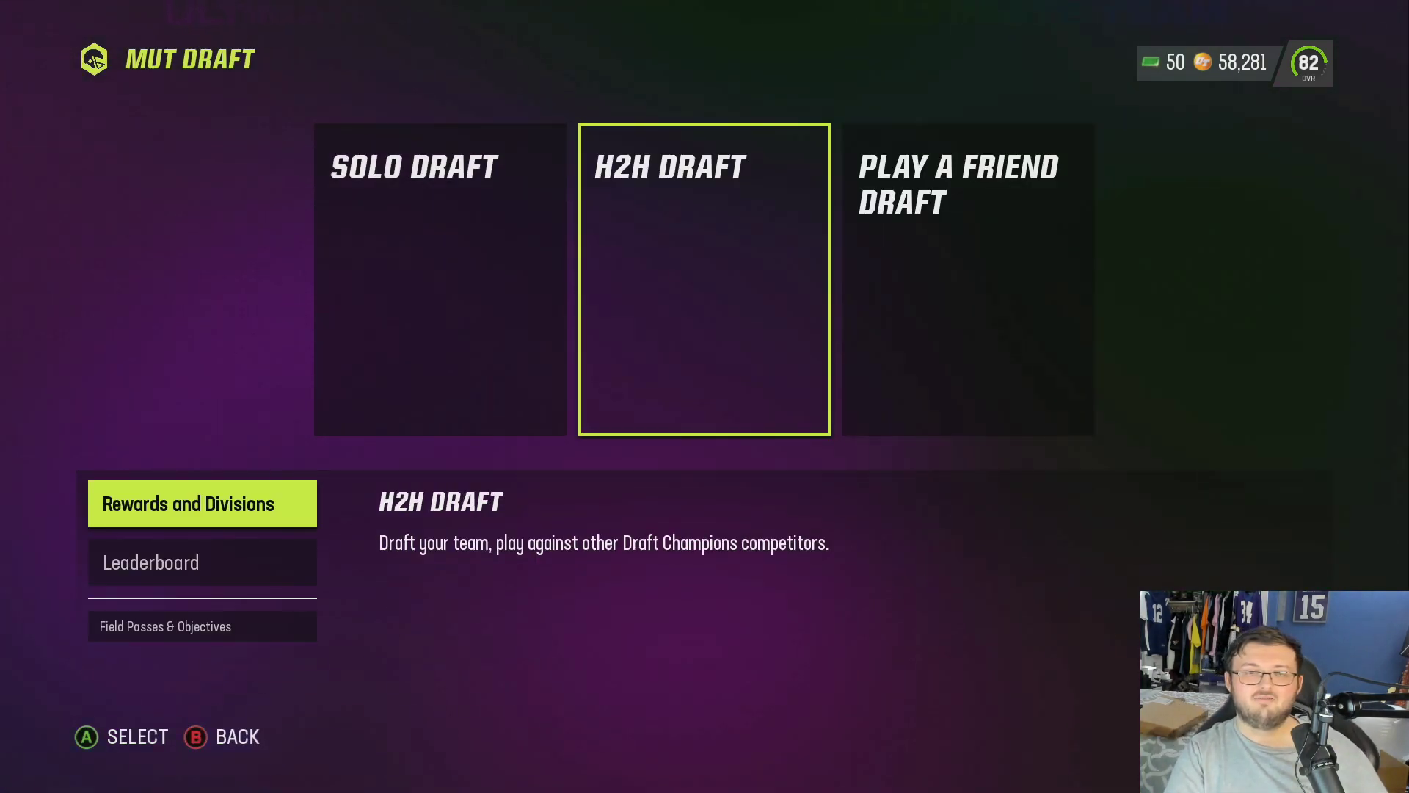
pyautogui.press('Up')
pyautogui.press('Up')
pyautogui.press('Up')
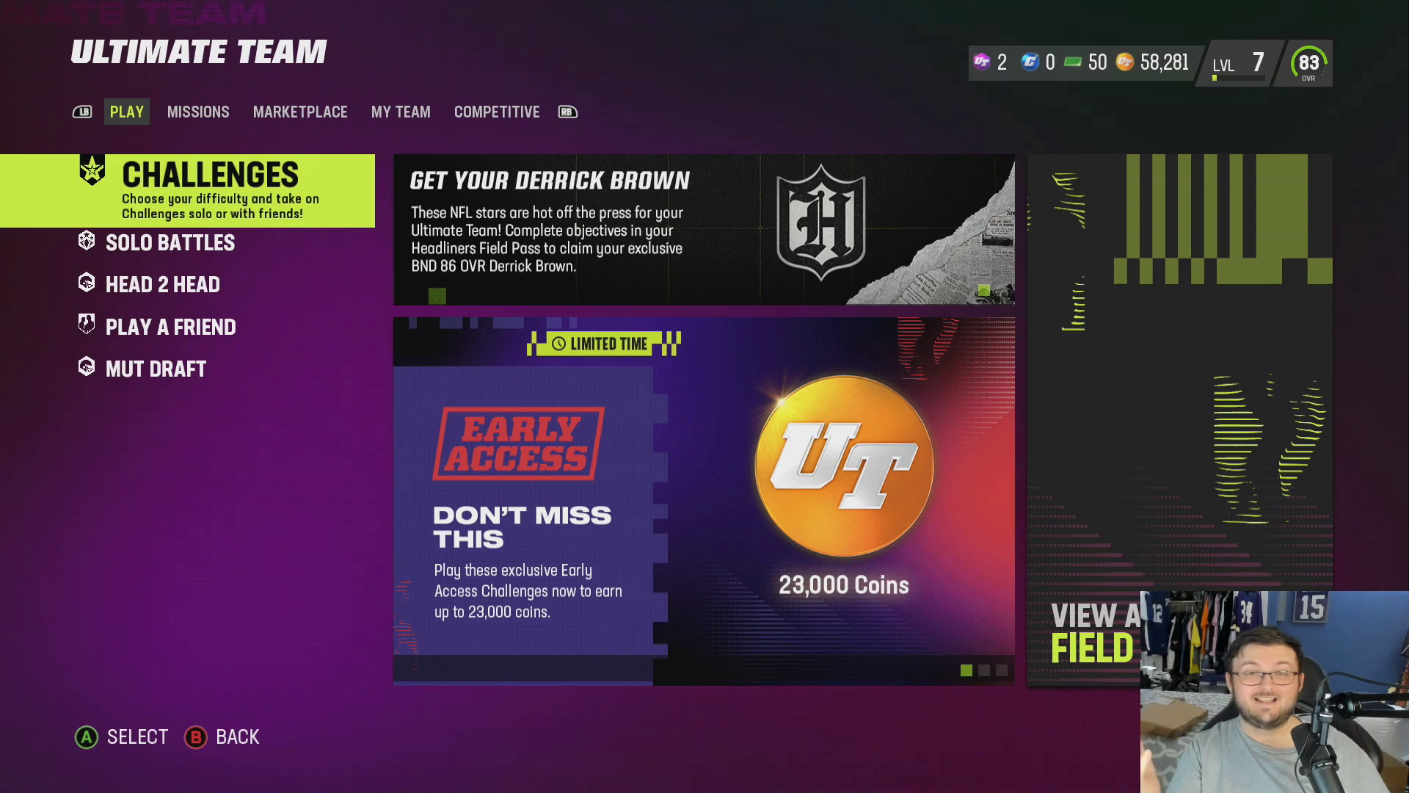
pyautogui.press('Right')
pyautogui.press('Right')
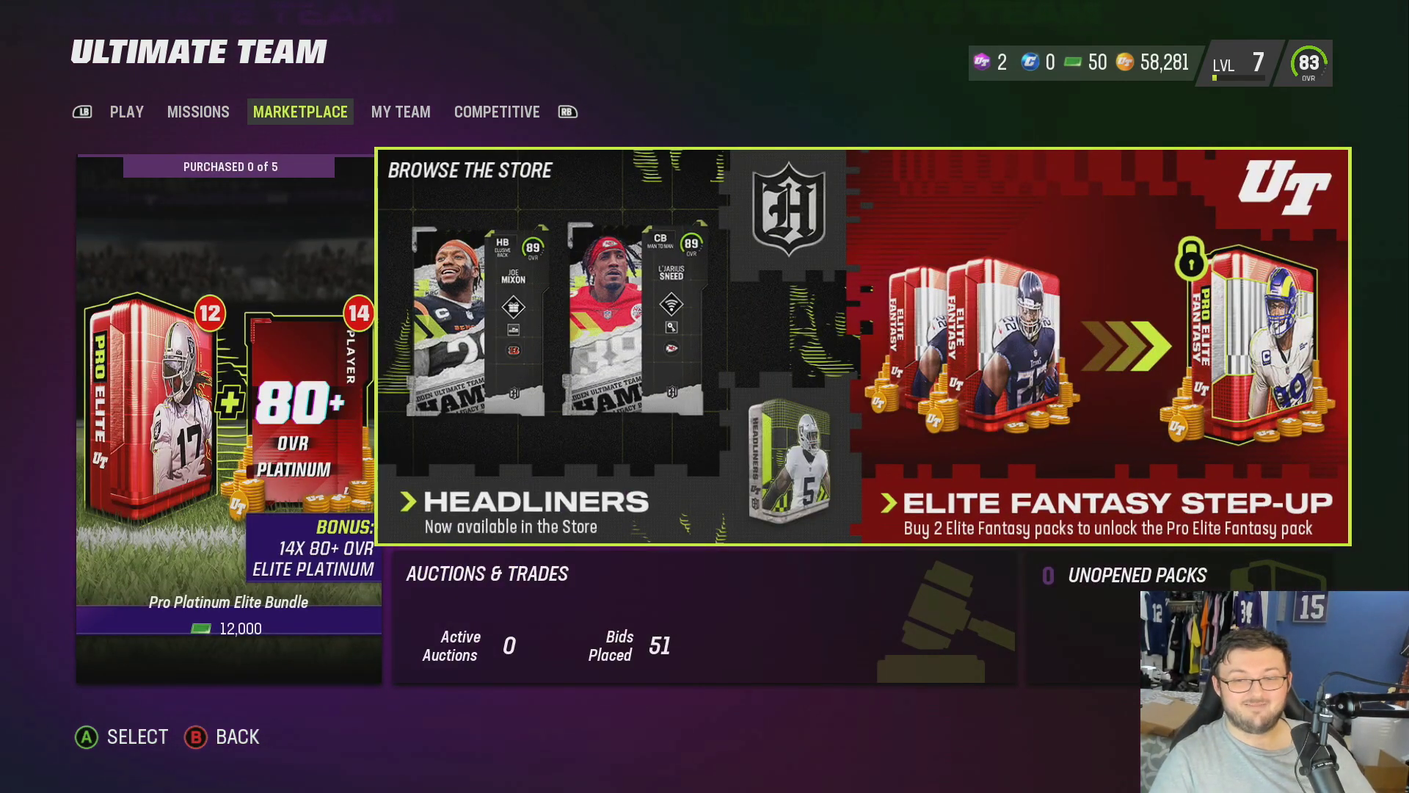